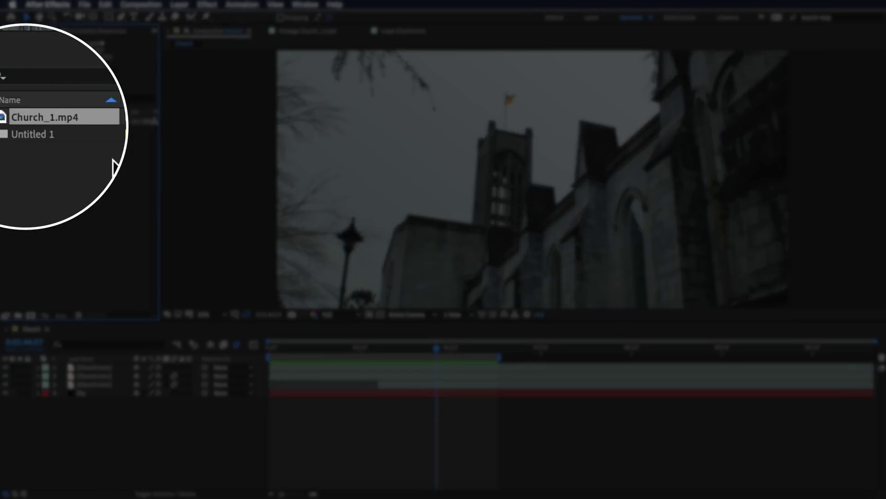
Build the Church_1 composition from Church_1.mp4 using New Comp from Selection
{"action": "right_click", "coordinate": [40, 122]}
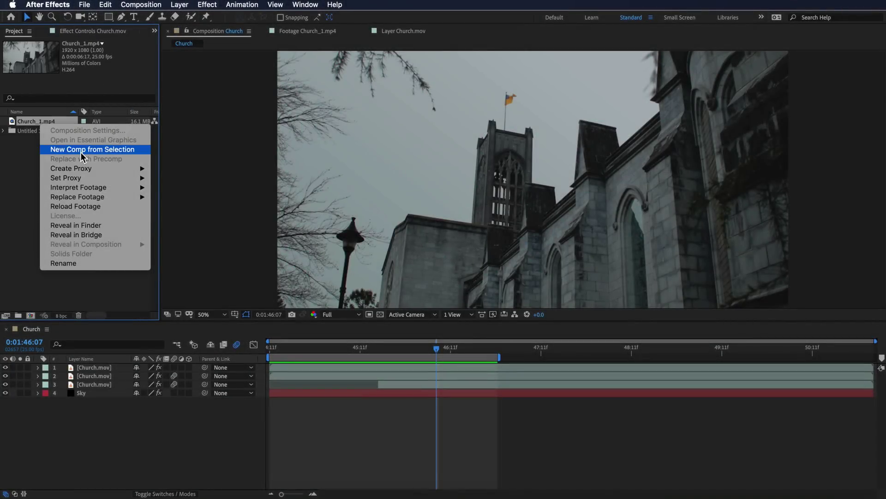
{"action": "left_click", "coordinate": [77, 148]}
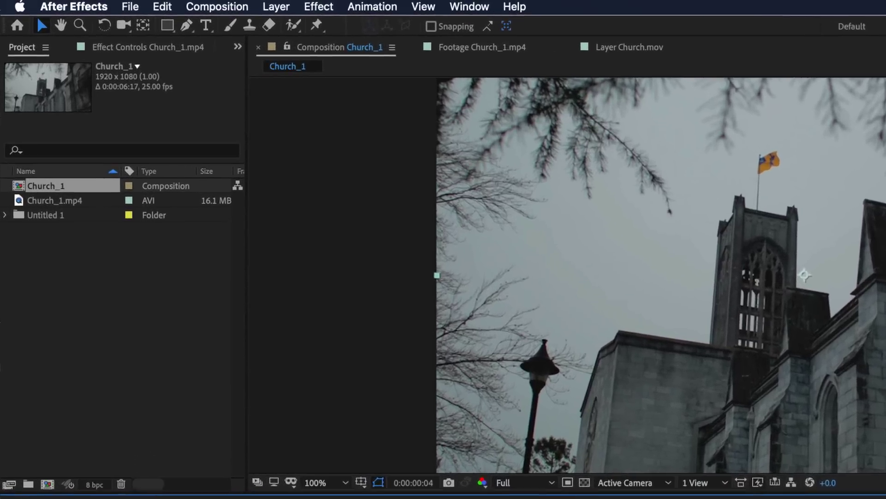
Apply Boris FX Mocha AE to the Church_1.mp4 layer and launch the Mocha plugin
{"action": "left_click", "coordinate": [250, 5]}
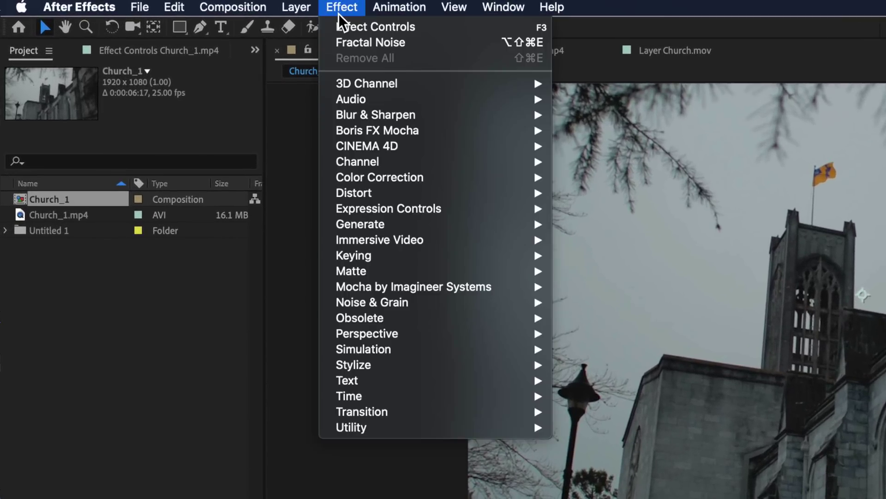
{"action": "mouse_move", "coordinate": [385, 133]}
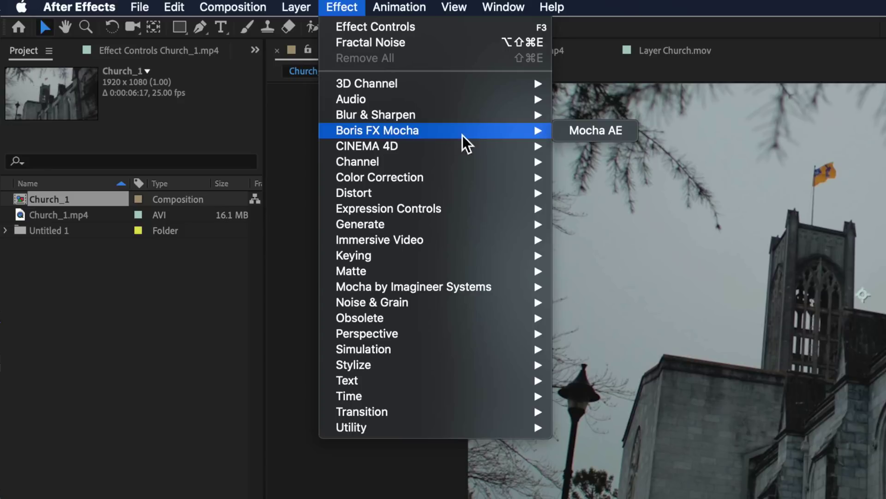
{"action": "left_click", "coordinate": [607, 135]}
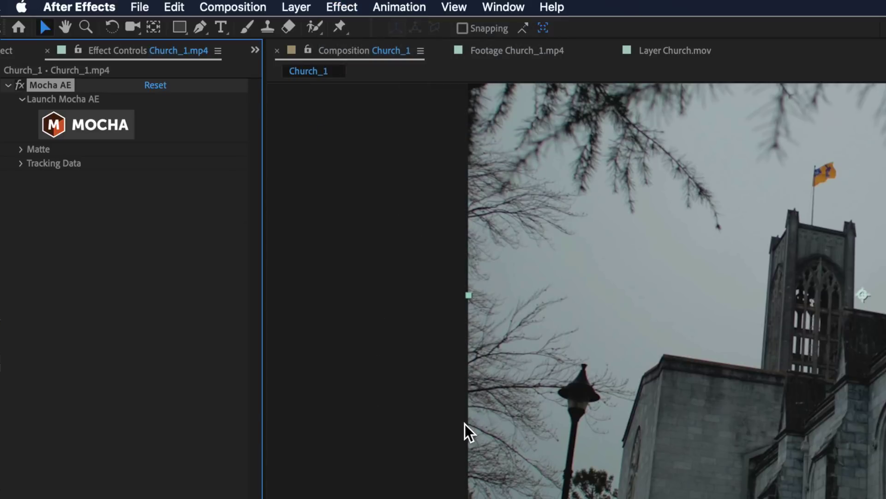
{"action": "left_click", "coordinate": [77, 127]}
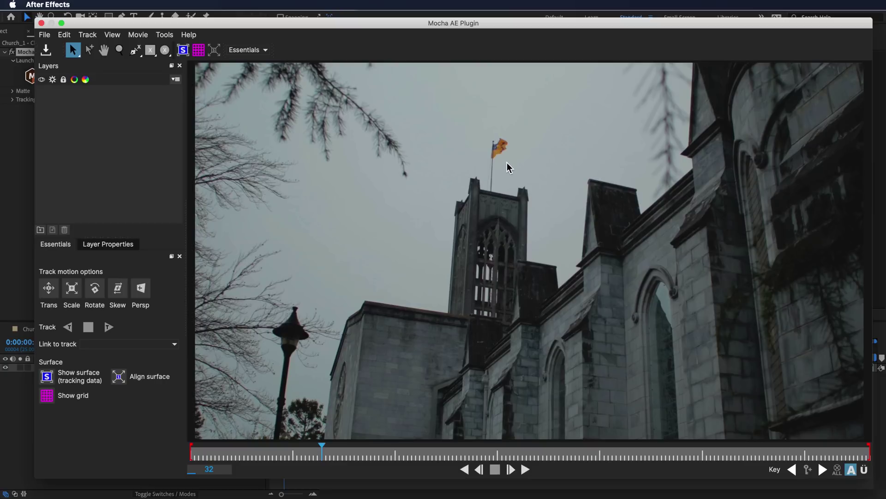
Draw X-spline points around the flag and down the tower's left side
{"action": "left_click", "coordinate": [134, 51]}
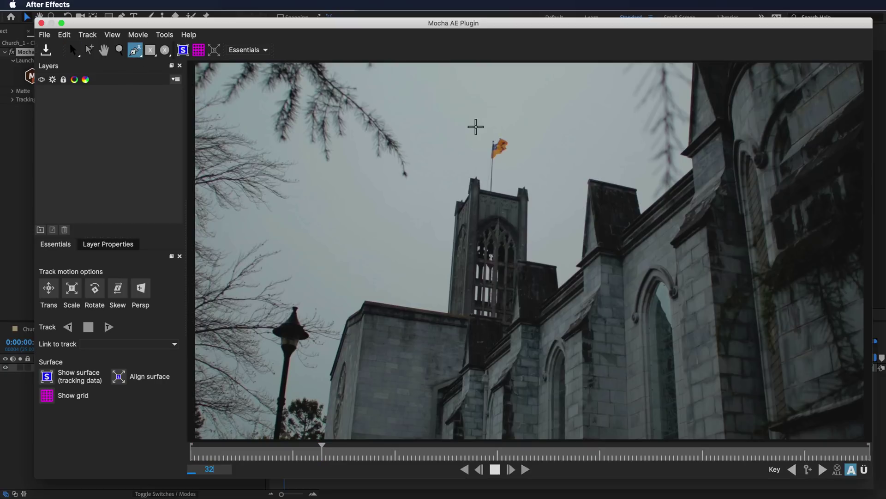
{"action": "left_click", "coordinate": [474, 125]}
{"action": "left_click", "coordinate": [458, 169]}
{"action": "left_click", "coordinate": [411, 199]}
{"action": "left_click", "coordinate": [409, 258]}
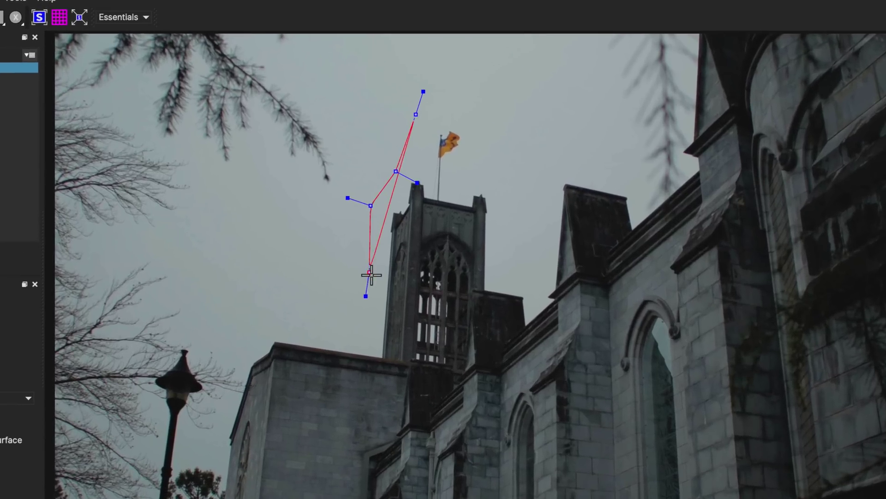
{"action": "left_click", "coordinate": [408, 289]}
Zoom in and reshape the spline's top corners around the flag, removing the spike
{"action": "key", "text": "z"}
{"action": "mouse_move", "coordinate": [383, 282]}
{"action": "left_mouse_down"}
{"action": "mouse_move", "coordinate": [381, 184]}
{"action": "mouse_move", "coordinate": [383, 296]}
{"action": "left_mouse_up"}
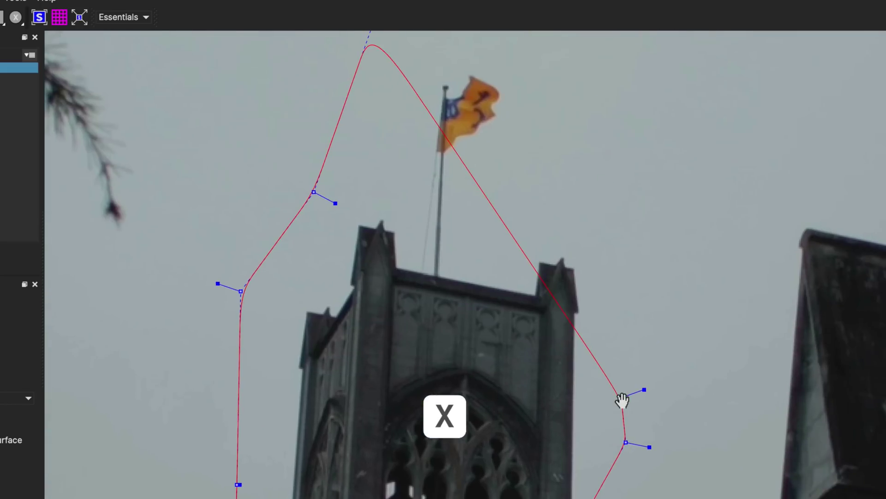
{"action": "left_click_drag", "start_coordinate": [634, 245], "coordinate": [641, 257]}
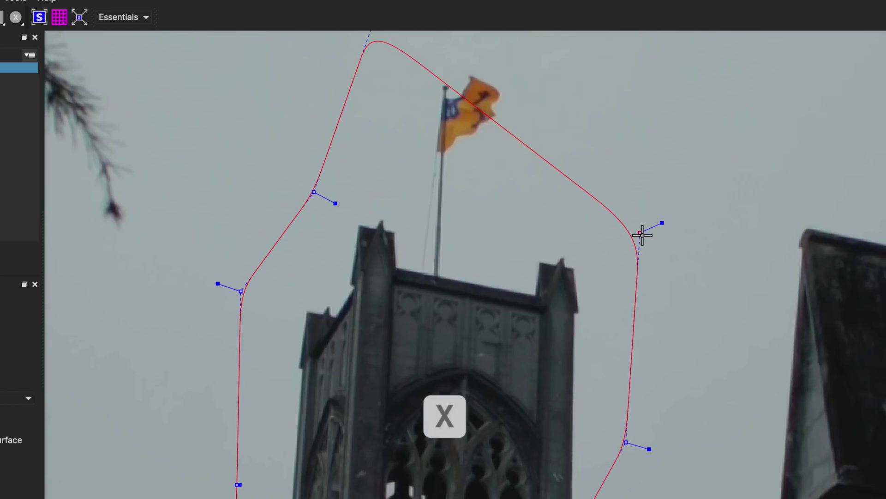
{"action": "left_click_drag", "start_coordinate": [577, 184], "coordinate": [552, 54]}
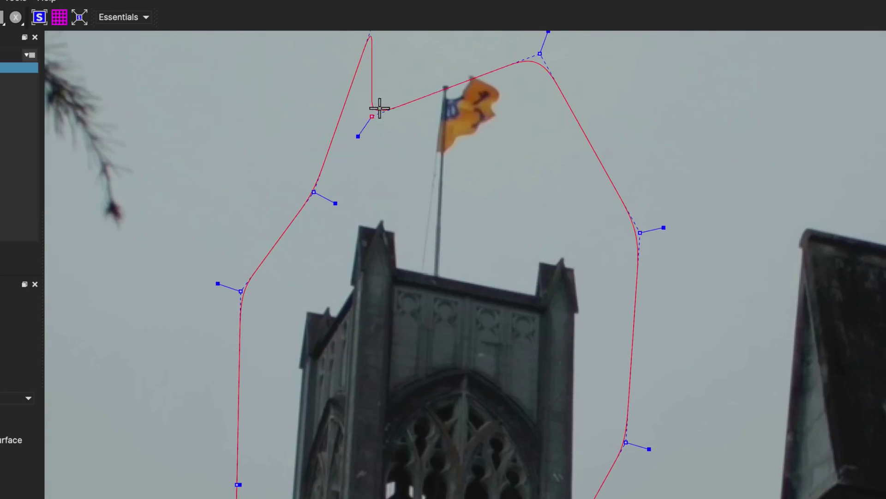
{"action": "left_click_drag", "start_coordinate": [379, 108], "coordinate": [593, 119]}
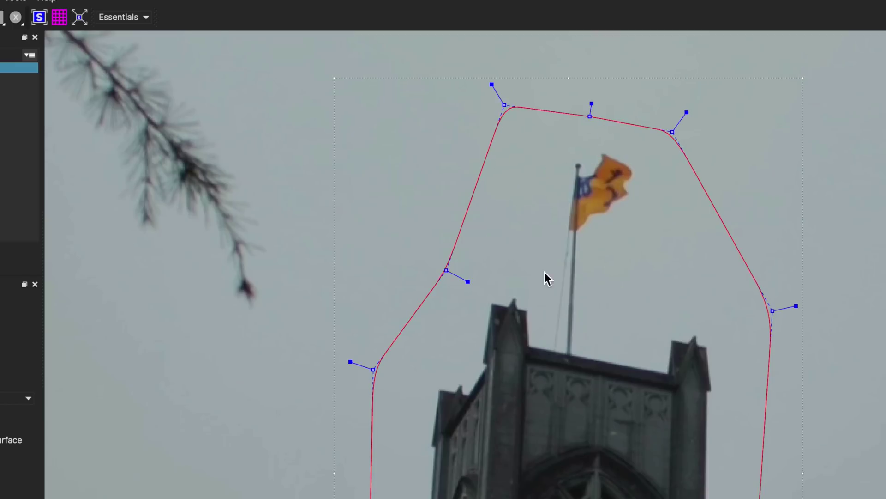
Scroll to zoom out the view around the tower spline
{"action": "scroll", "coordinate": [496, 217], "scroll_direction": "down", "scroll_amount": 3}
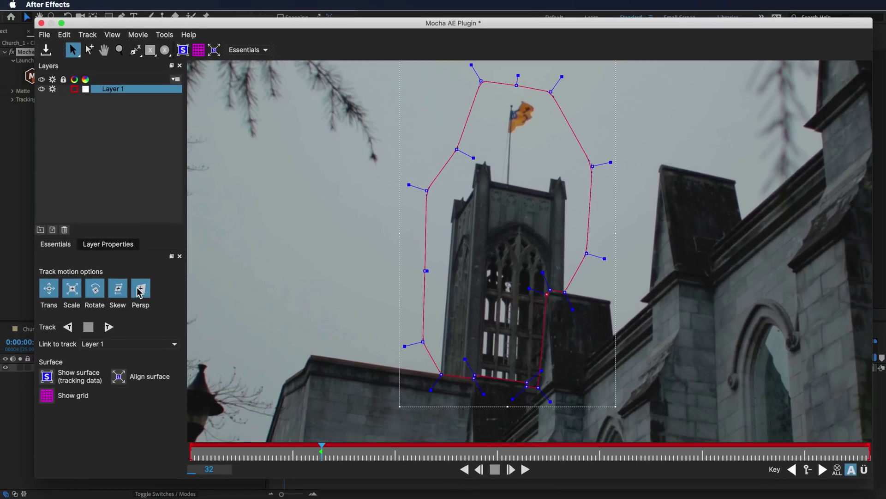
Enable Persp motion and track Layer 1 forwards, then backwards to the clip start
{"action": "left_click", "coordinate": [139, 290]}
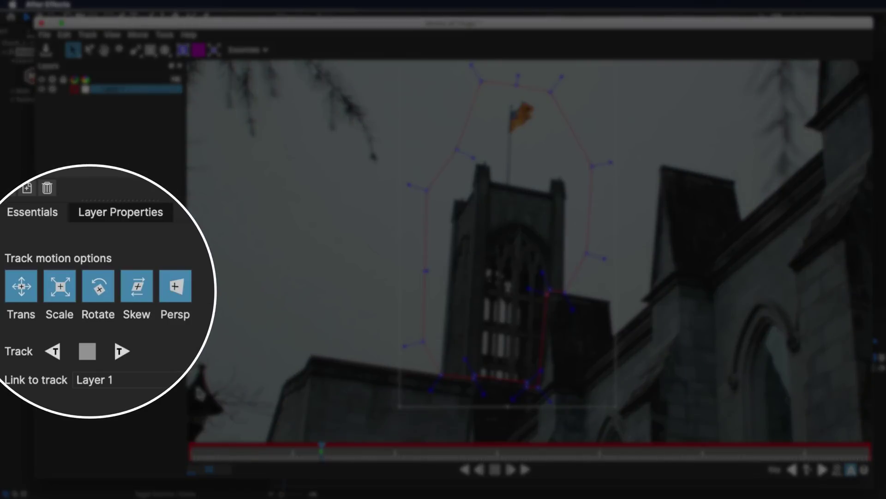
{"action": "left_click", "coordinate": [121, 352]}
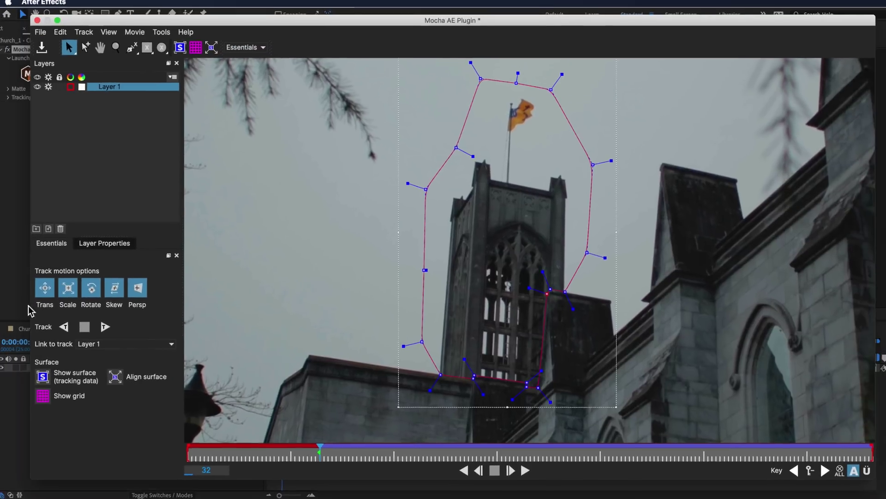
{"action": "left_click", "coordinate": [68, 327]}
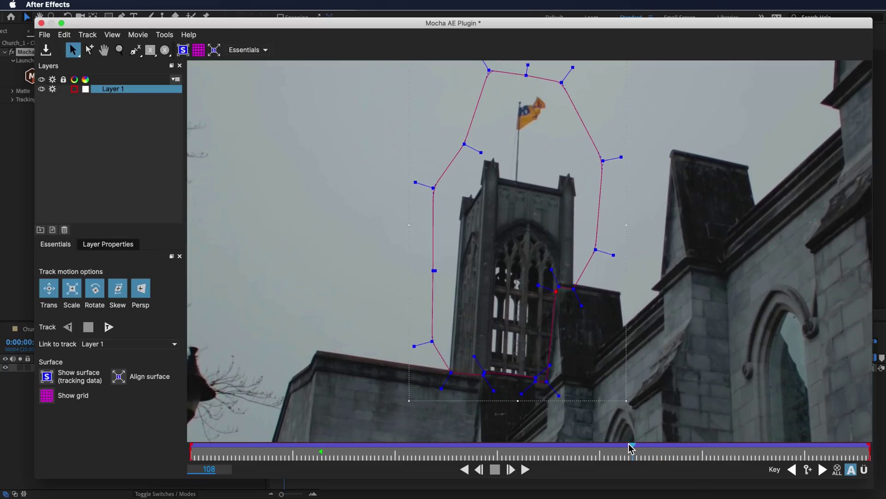
Zoom in on the tower base and nudge the lower corner point at frame 143
{"action": "key", "text": "z"}
{"action": "left_click_drag", "start_coordinate": [505, 340], "coordinate": [499, 138]}
{"action": "key", "text": "s"}
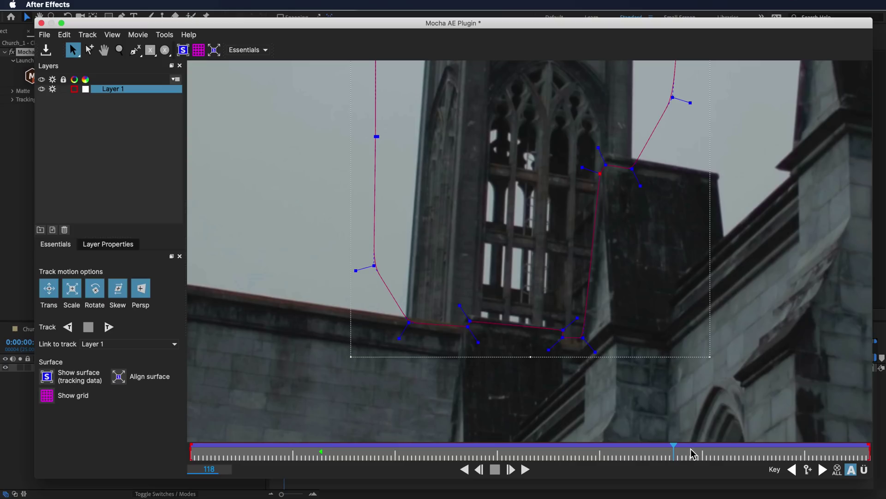
{"action": "left_click_drag", "start_coordinate": [729, 453], "coordinate": [774, 457]}
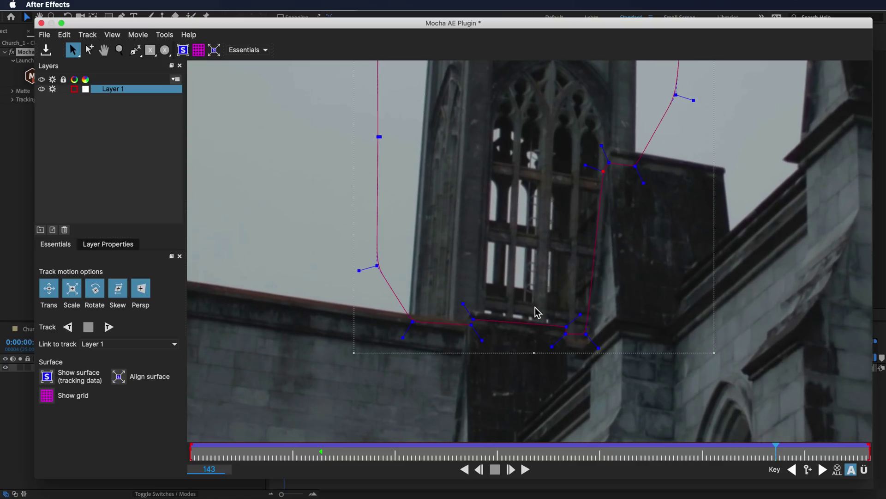
{"action": "left_click_drag", "start_coordinate": [586, 333], "coordinate": [589, 341]}
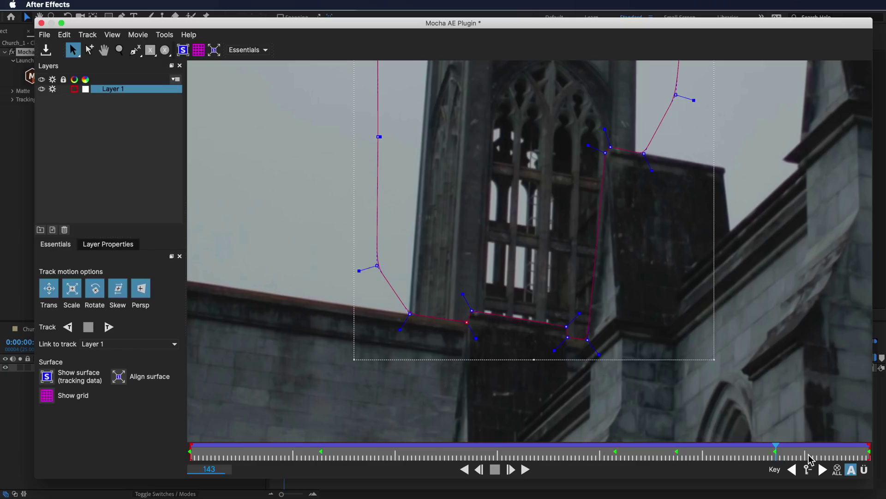
Scrub back to frame 118 and near the start, stepping frames to check the mask fit
{"action": "left_click_drag", "start_coordinate": [809, 458], "coordinate": [669, 456]}
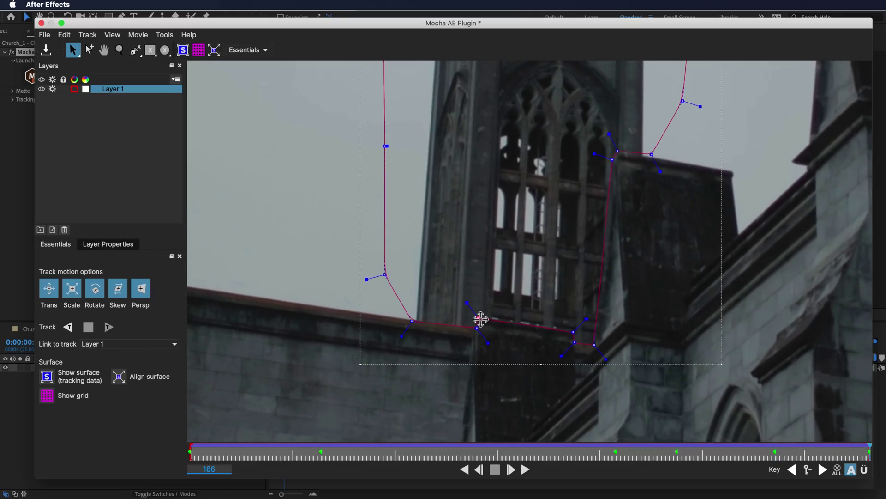
{"action": "left_click_drag", "start_coordinate": [833, 452], "coordinate": [518, 454]}
{"action": "key", "text": "Right"}
{"action": "key", "text": "Right"}
{"action": "key", "text": "Right"}
{"action": "key", "text": "Right"}
{"action": "key", "text": "Right"}
{"action": "key", "text": "Right"}
{"action": "key", "text": "Right"}
{"action": "key", "text": "Right"}
{"action": "key", "text": "Right"}
{"action": "key", "text": "Right"}
{"action": "key", "text": "Right"}
{"action": "key", "text": "Right"}
{"action": "key", "text": "Right"}
{"action": "key", "text": "Right"}
{"action": "key", "text": "Right"}
{"action": "key", "text": "Right"}
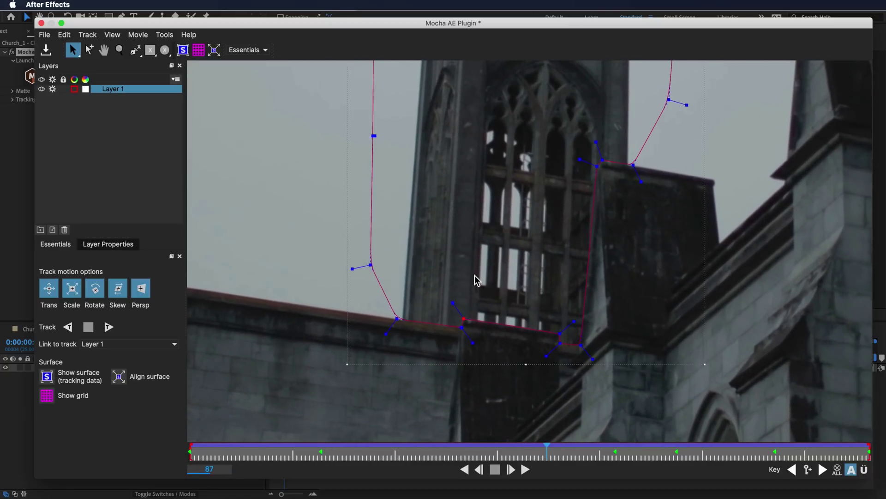
{"action": "key", "text": "z"}
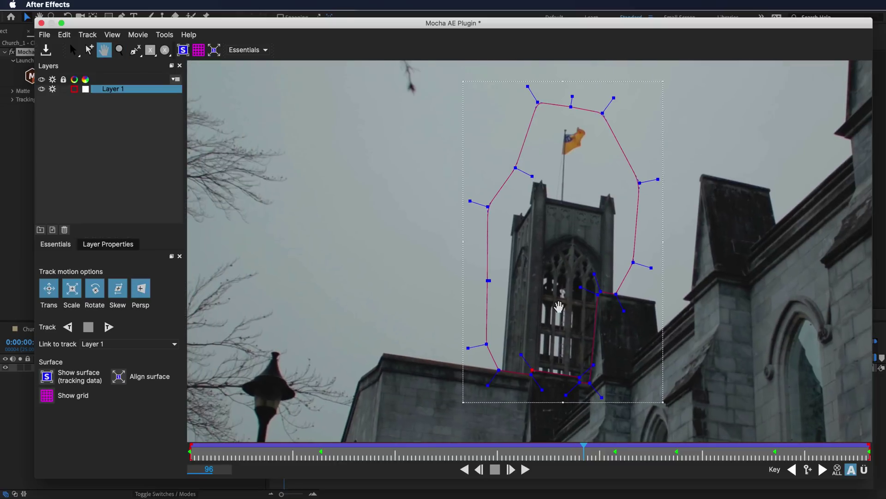
Play back the tracked mask, save the Mocha project and close Mocha
{"action": "left_click_drag", "start_coordinate": [328, 455], "coordinate": [179, 467]}
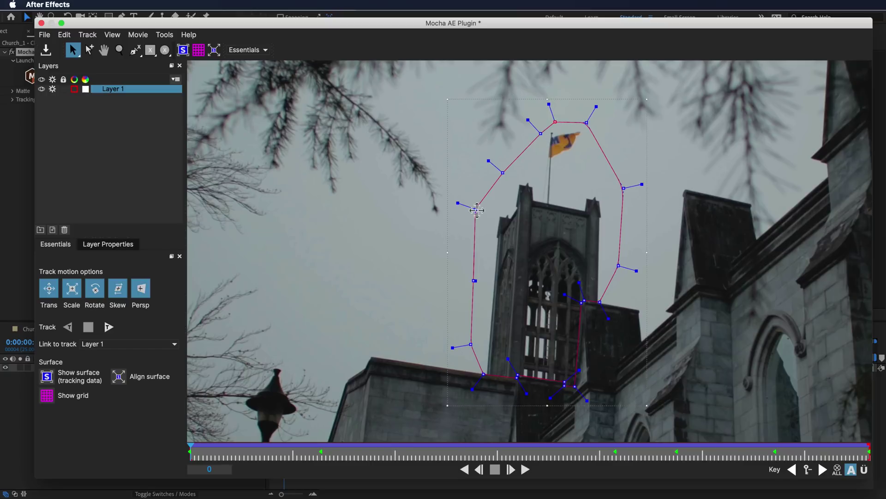
{"action": "key", "text": "space"}
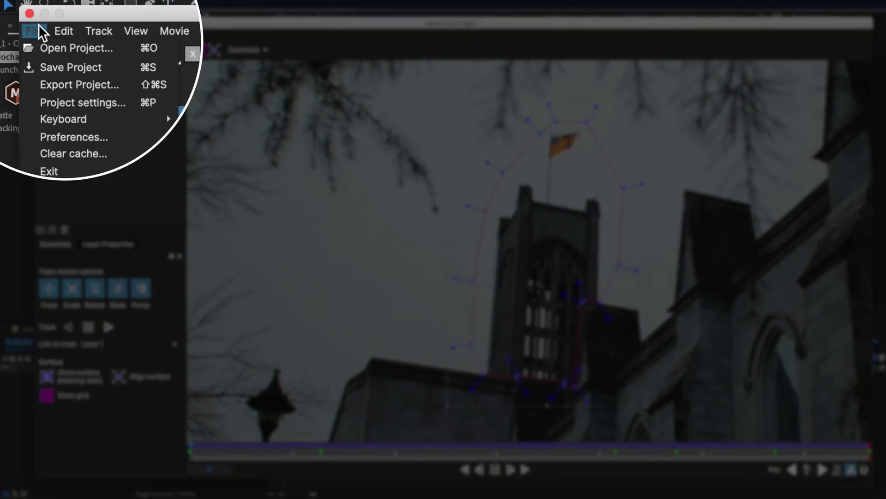
{"action": "left_click", "coordinate": [56, 67]}
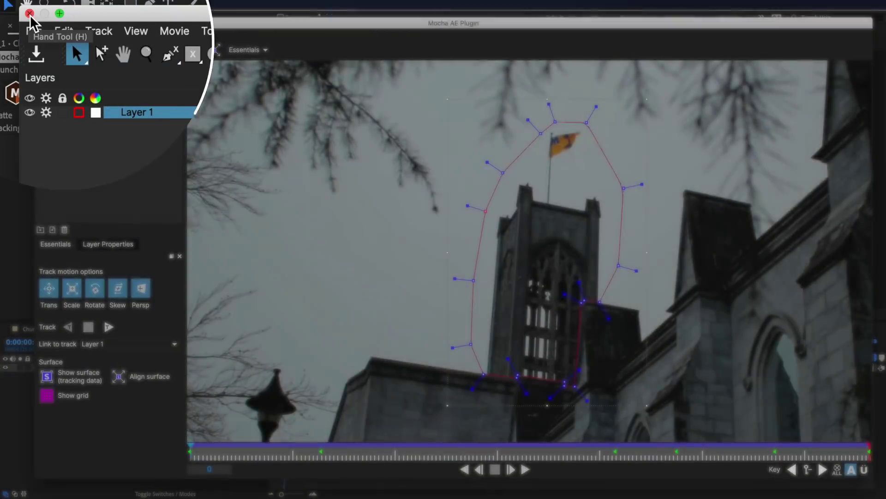
{"action": "left_click", "coordinate": [29, 13]}
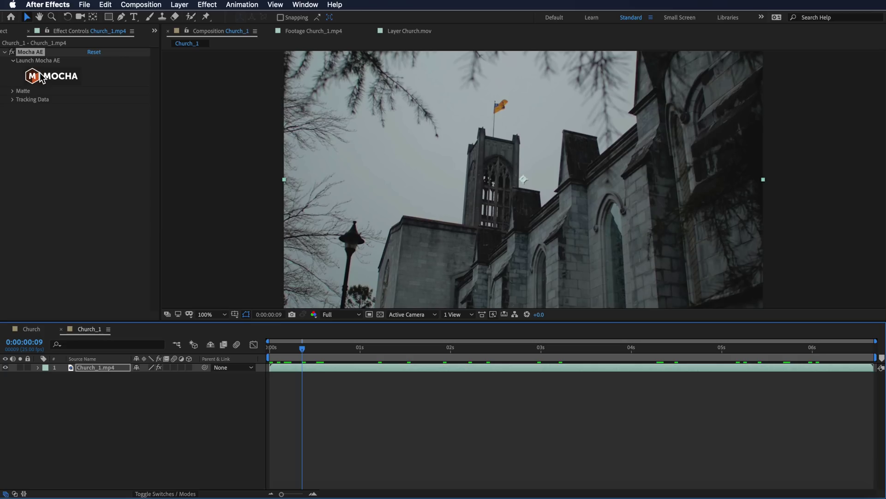
Create After Effects masks from the Mocha Layer 1 track
{"action": "left_click", "coordinate": [14, 91]}
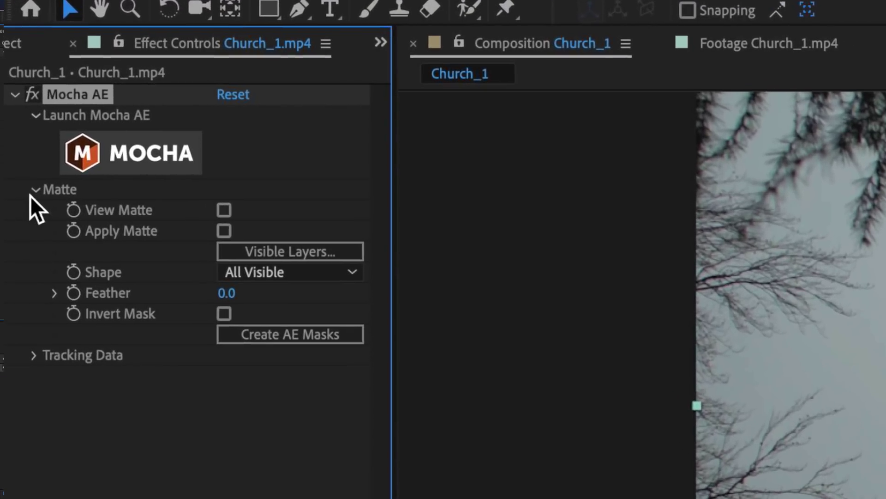
{"action": "left_click", "coordinate": [298, 246]}
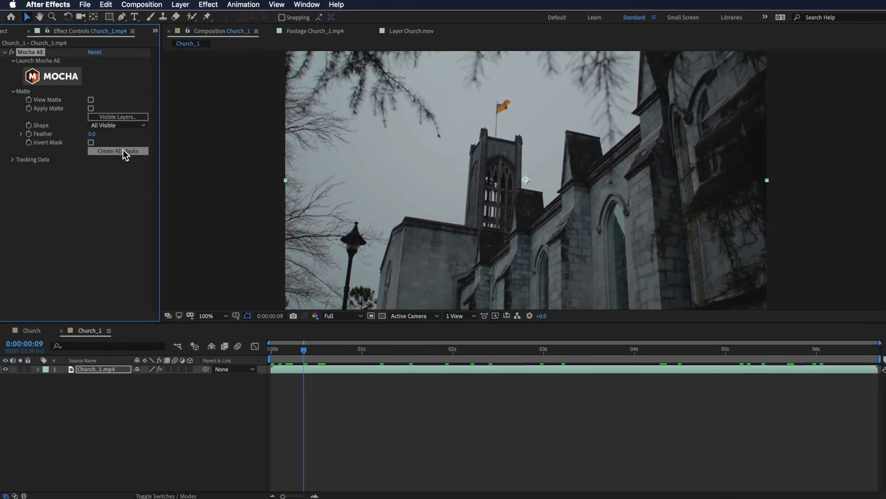
{"action": "left_click", "coordinate": [122, 149]}
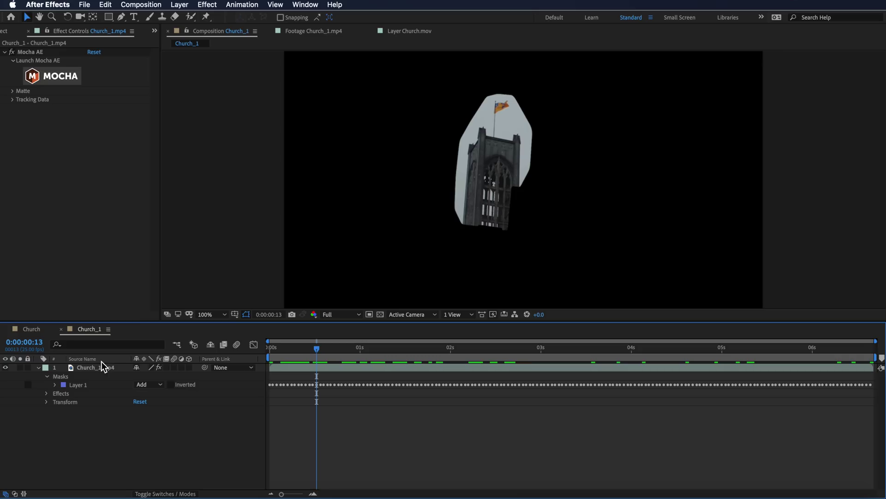
Duplicate the masked Church_1.mp4 layer and hide the top copy
{"action": "left_click", "coordinate": [92, 368]}
{"action": "left_click", "coordinate": [106, 5]}
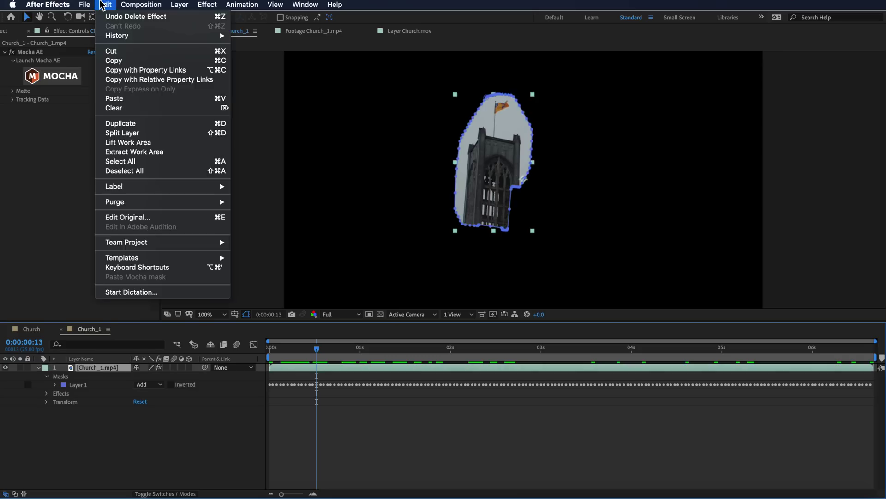
{"action": "left_click", "coordinate": [189, 301]}
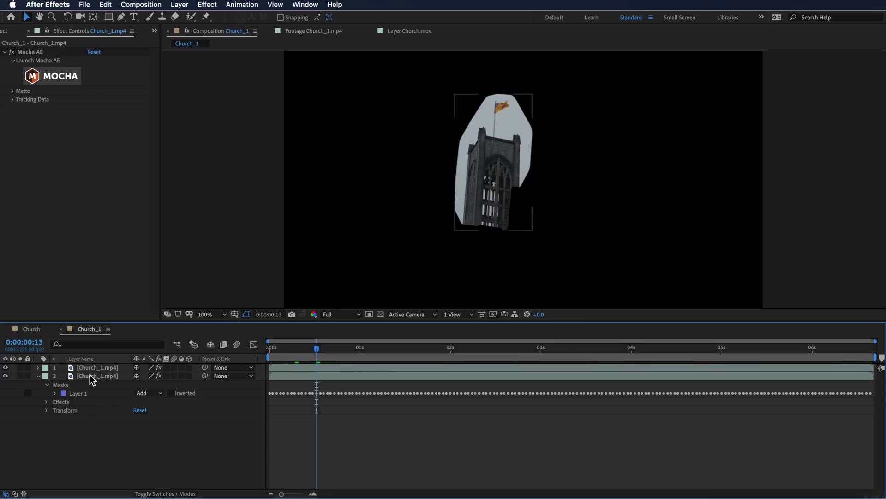
{"action": "left_click", "coordinate": [90, 376]}
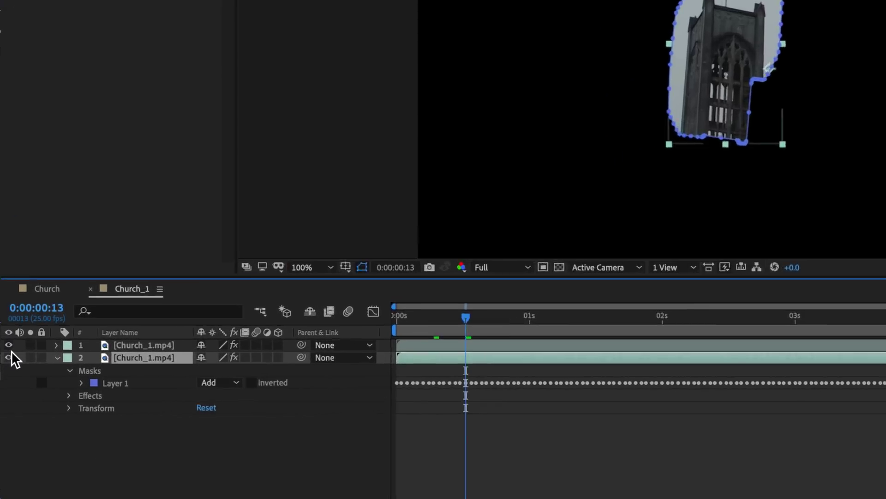
{"action": "left_click", "coordinate": [5, 367]}
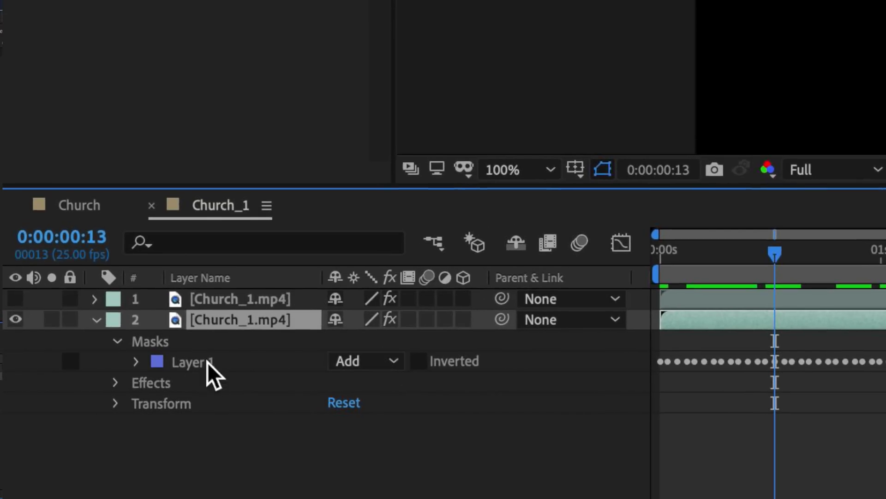
Set the lower layer's mask mode to Subtract to cut the tower out
{"action": "left_click", "coordinate": [373, 360]}
{"action": "left_click", "coordinate": [410, 445]}
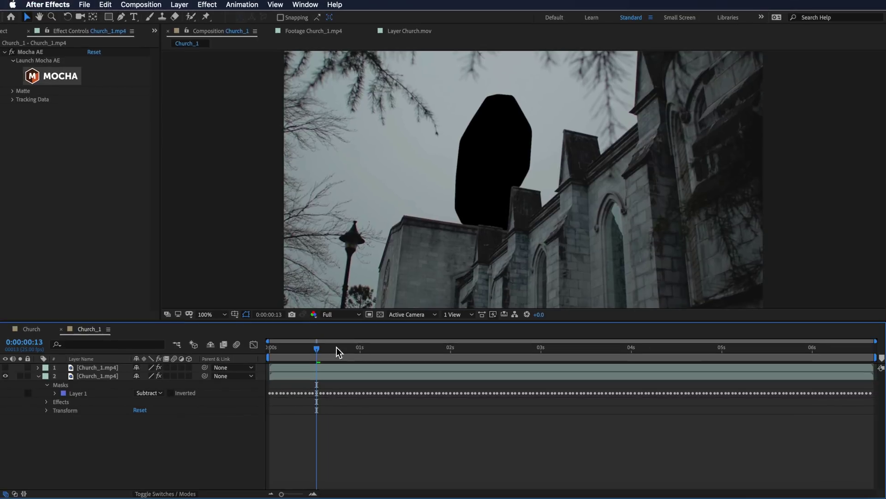
{"action": "left_click_drag", "start_coordinate": [682, 277], "coordinate": [880, 277]}
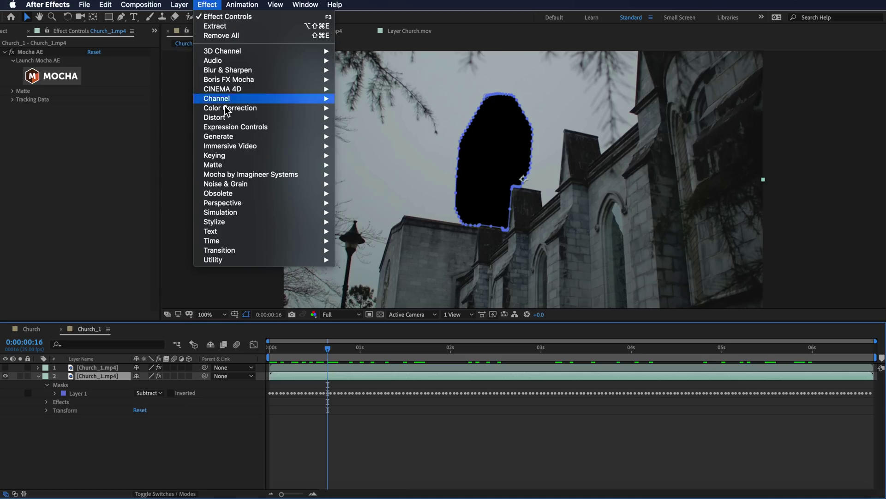
Apply Keying > Extract to the lower church layer with White Point 129 and White Softness 36
{"action": "mouse_move", "coordinate": [231, 156]}
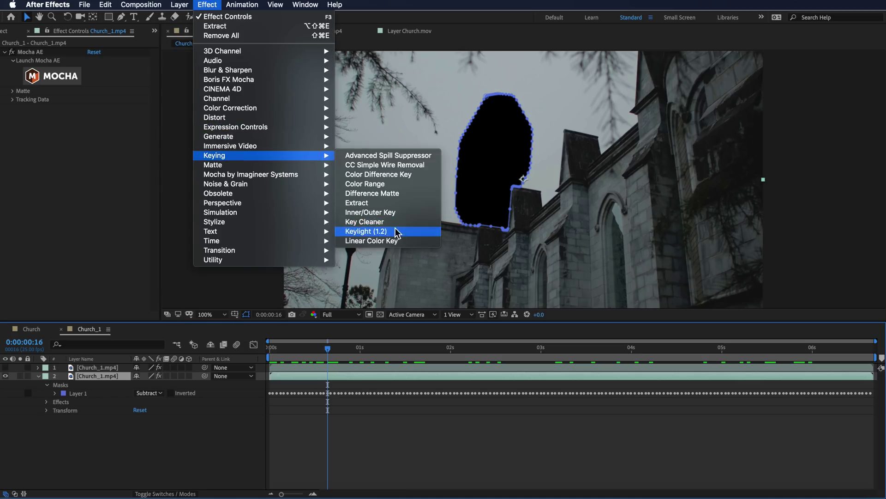
{"action": "left_click", "coordinate": [369, 203]}
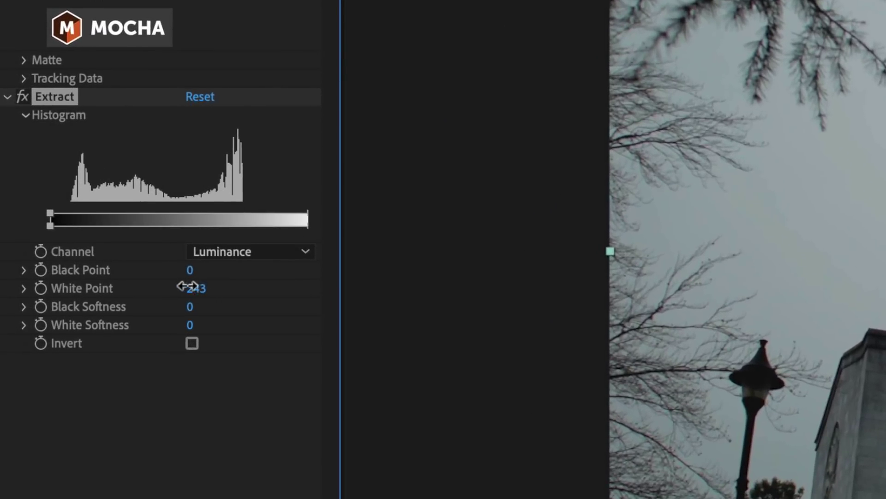
{"action": "left_click_drag", "start_coordinate": [123, 290], "coordinate": [96, 290]}
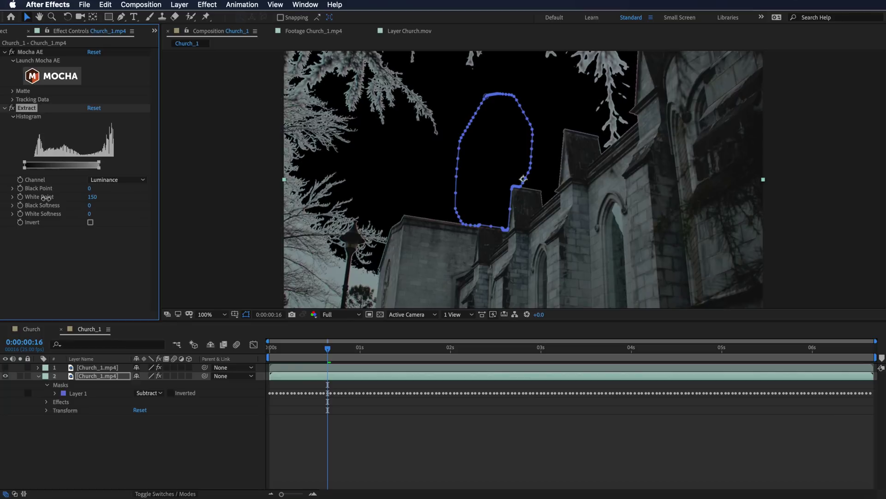
{"action": "mouse_move", "coordinate": [46, 197]}
{"action": "left_mouse_down"}
{"action": "mouse_move", "coordinate": [34, 201]}
{"action": "mouse_move", "coordinate": [79, 197]}
{"action": "left_mouse_up"}
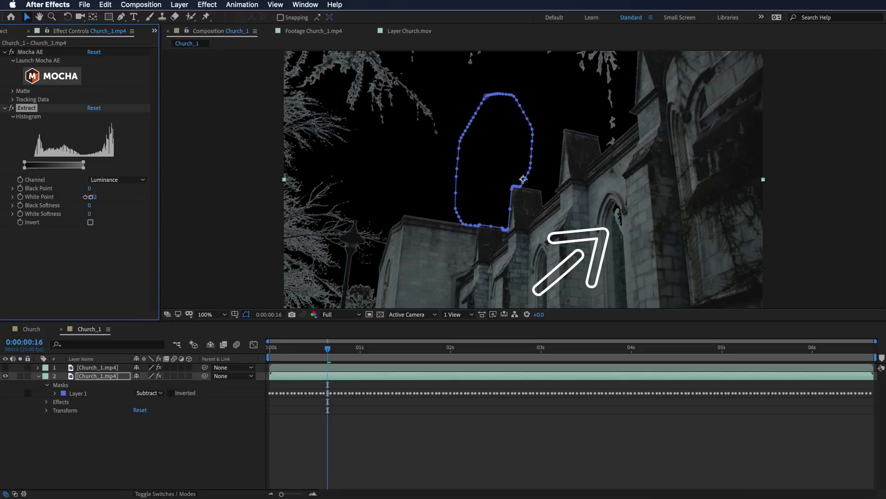
{"action": "left_click_drag", "start_coordinate": [90, 197], "coordinate": [98, 195]}
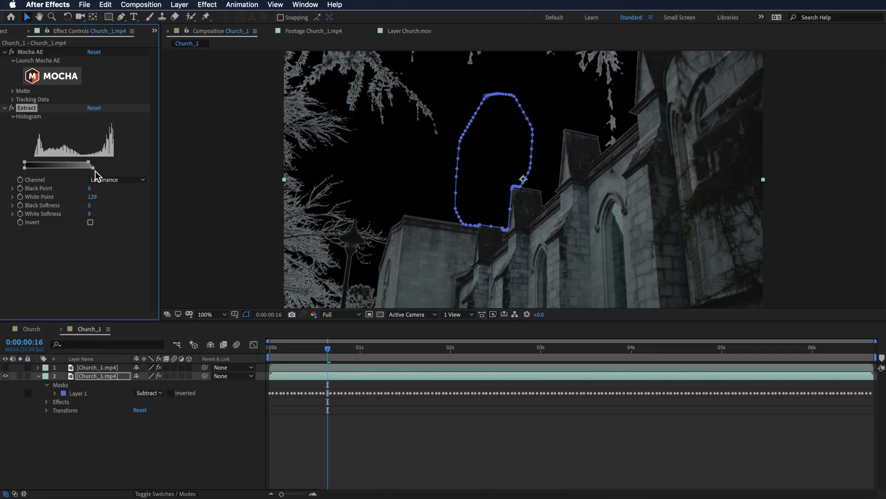
{"action": "mouse_move", "coordinate": [95, 171]}
{"action": "left_mouse_down"}
{"action": "mouse_move", "coordinate": [115, 171]}
{"action": "mouse_move", "coordinate": [107, 172]}
{"action": "left_mouse_up"}
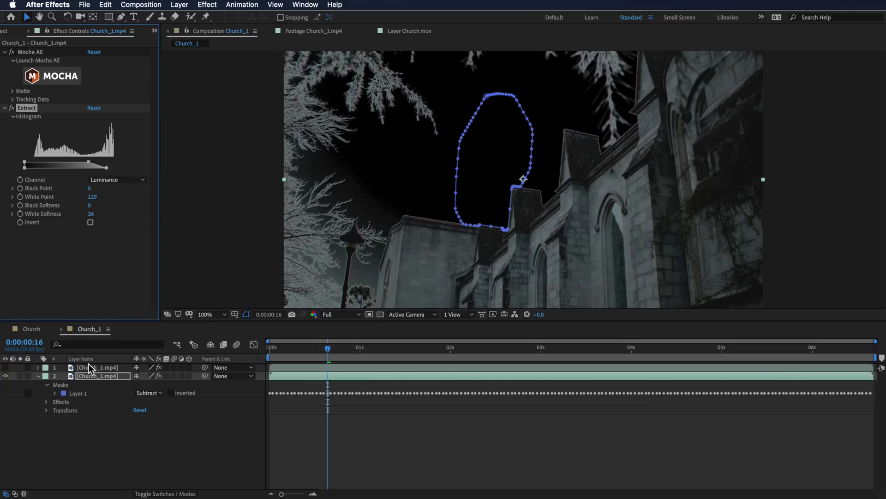
Unhide the top masked tower layer and paste the sky-keying Extract effect onto it
{"action": "left_click", "coordinate": [89, 368]}
{"action": "left_click", "coordinate": [5, 367]}
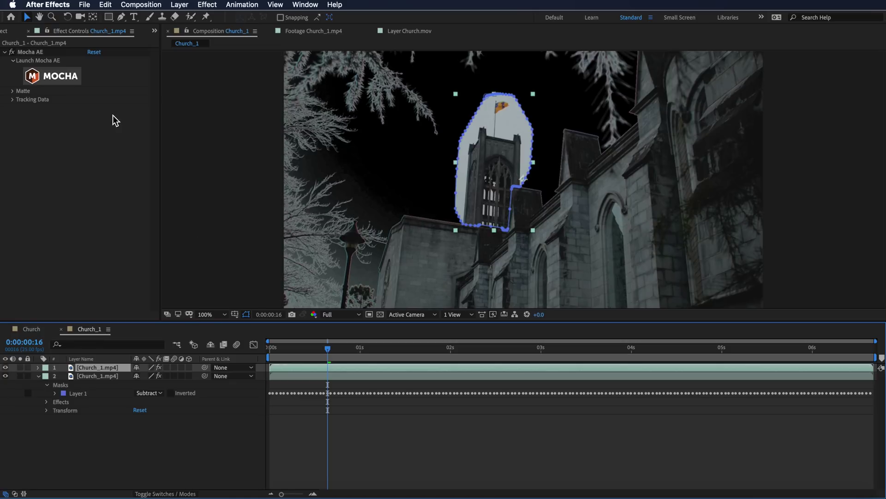
{"action": "left_click", "coordinate": [73, 157]}
{"action": "key", "text": "ctrl+v"}
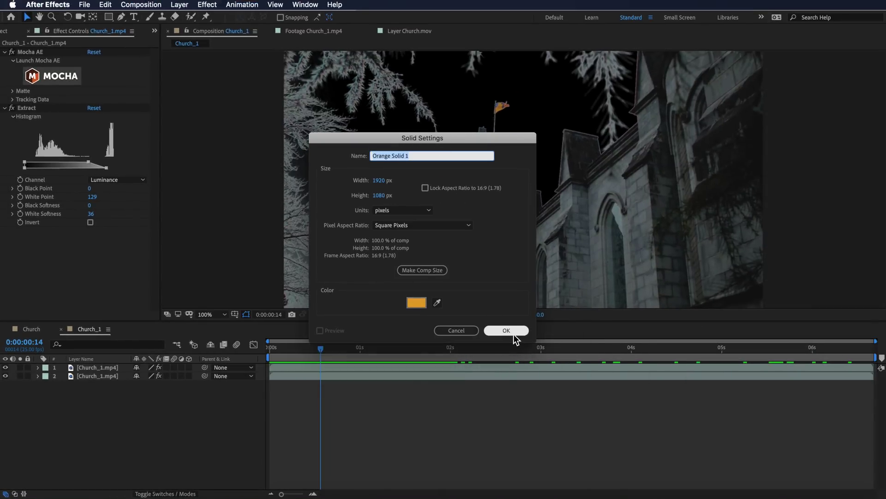
Place the new orange solid beneath both church layers and apply a Gradient Ramp to it
{"action": "left_click", "coordinate": [507, 331]}
{"action": "left_click_drag", "start_coordinate": [111, 368], "coordinate": [110, 401]}
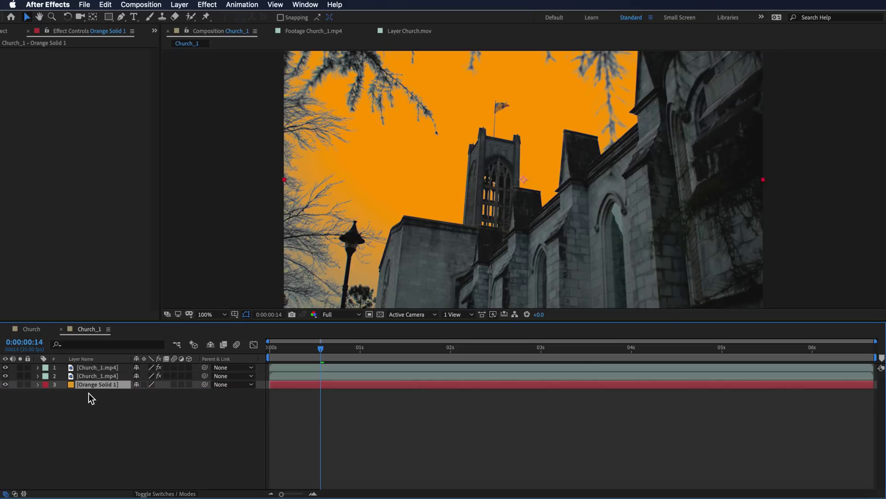
{"action": "left_click", "coordinate": [207, 4]}
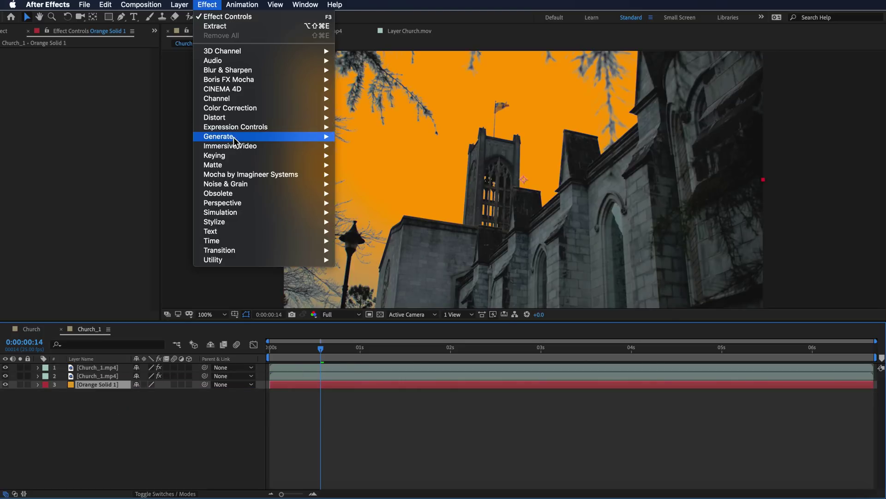
{"action": "mouse_move", "coordinate": [234, 137]}
{"action": "left_click", "coordinate": [370, 297]}
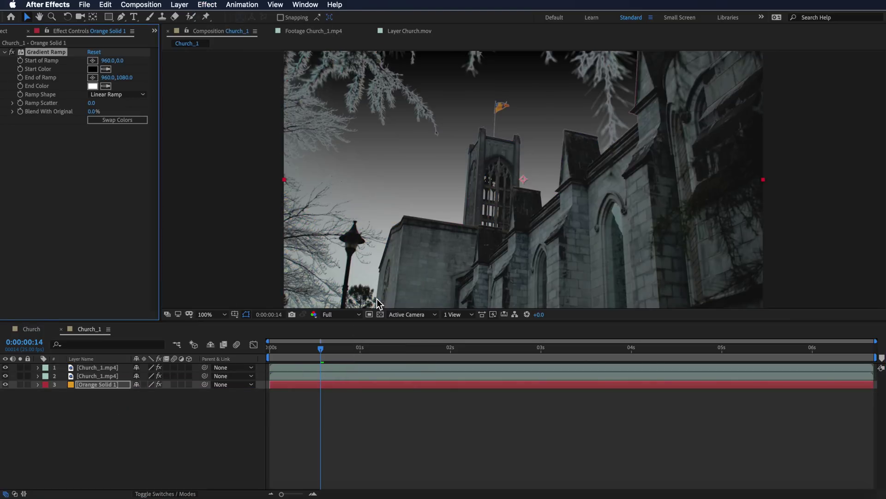
Turn off the lower church layer's Extract effect to reveal the original sky, then reselect the solid
{"action": "left_click", "coordinate": [90, 376]}
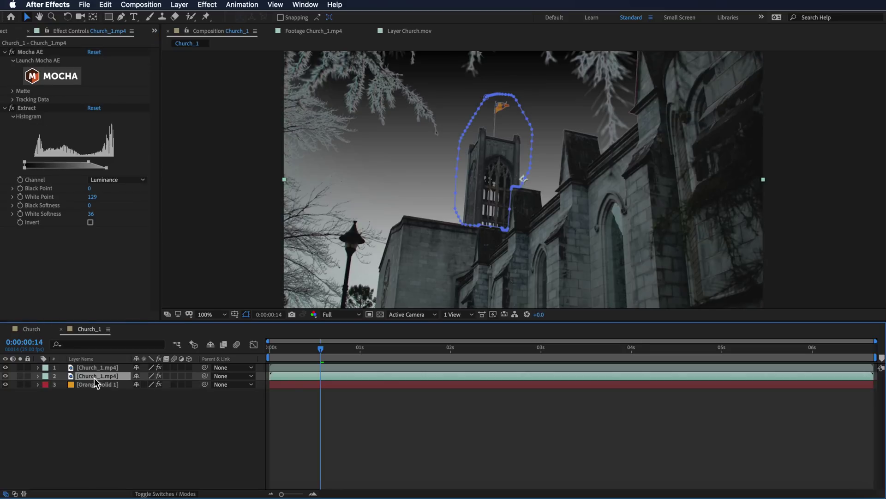
{"action": "left_click", "coordinate": [12, 108]}
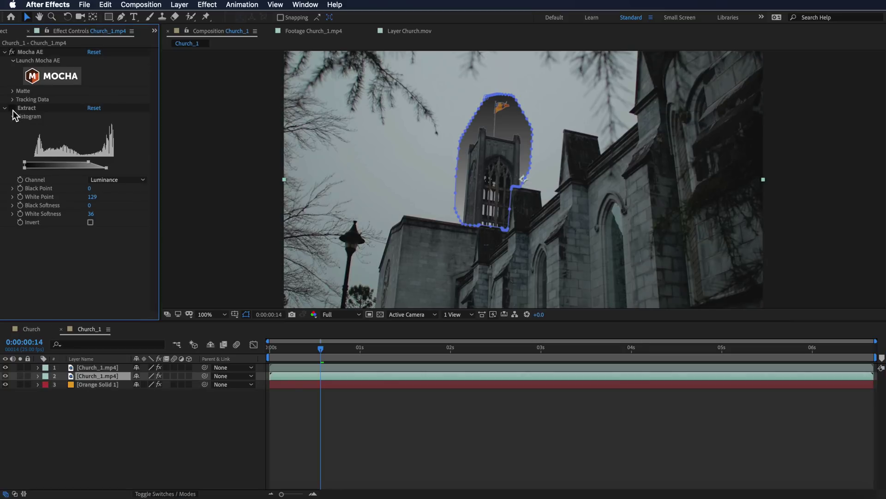
{"action": "left_click", "coordinate": [174, 425]}
{"action": "left_click", "coordinate": [103, 384]}
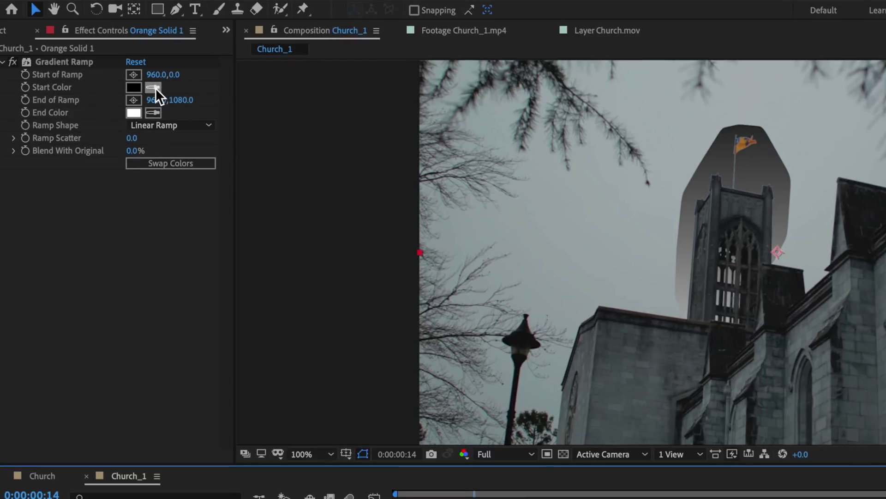
Set the ramp start near the top right and end near the lamp post, sampling sky colours for both
{"action": "left_click", "coordinate": [116, 68]}
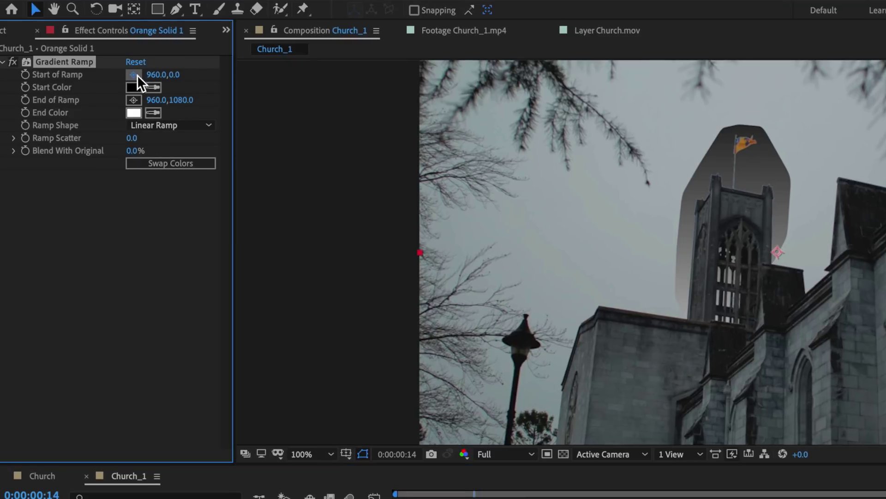
{"action": "left_click", "coordinate": [817, 88]}
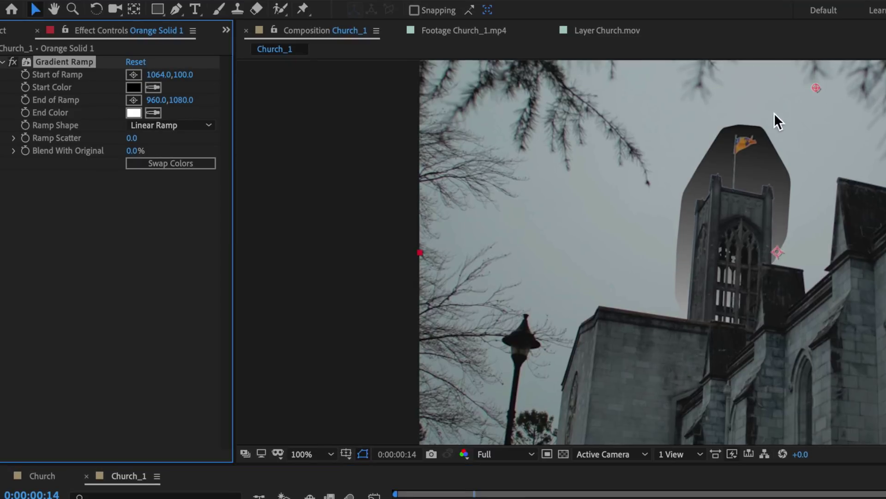
{"action": "left_click", "coordinate": [133, 100]}
{"action": "left_click", "coordinate": [500, 334]}
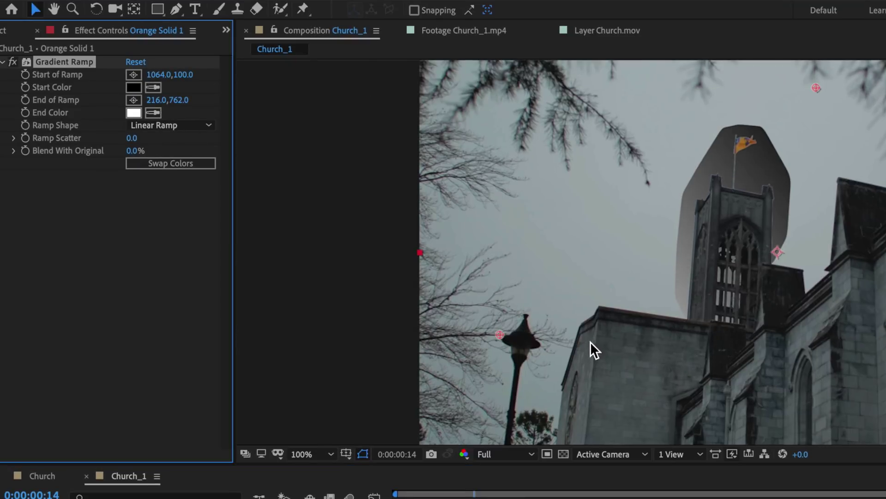
{"action": "left_click", "coordinate": [831, 105]}
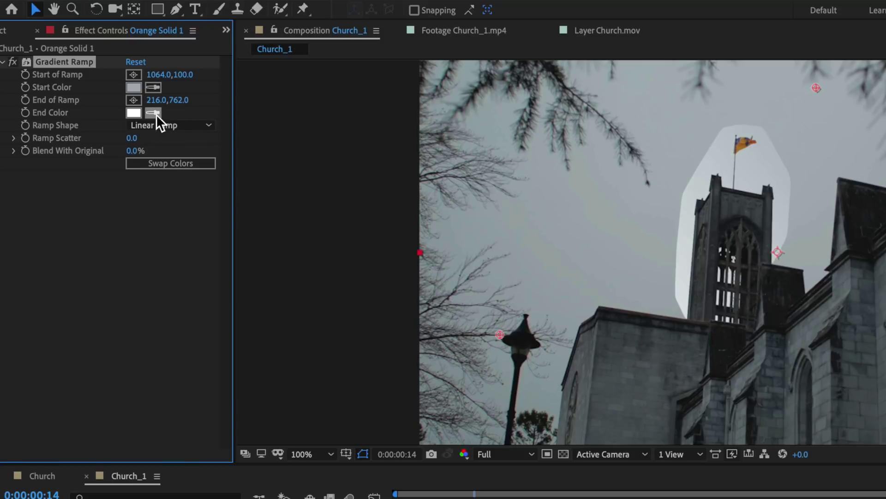
{"action": "left_click", "coordinate": [536, 309]}
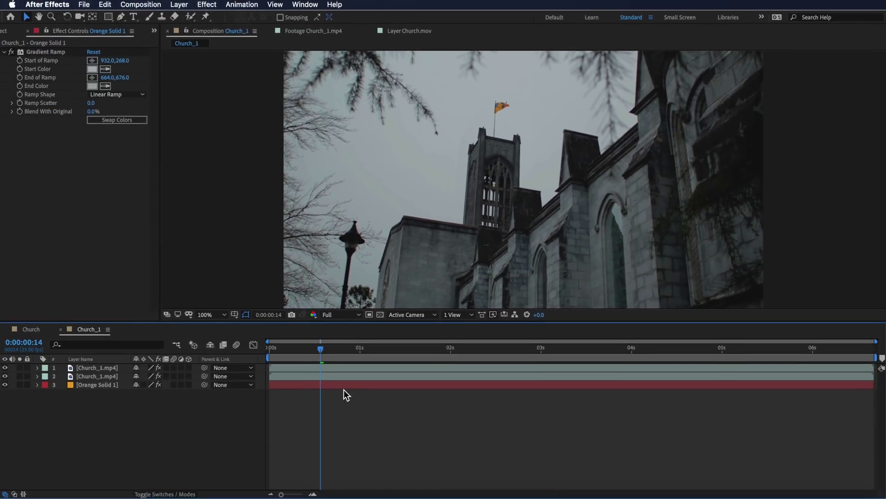
Inspect the Extract effect on the second Church_1.mp4 layer
{"action": "left_click", "coordinate": [99, 378]}
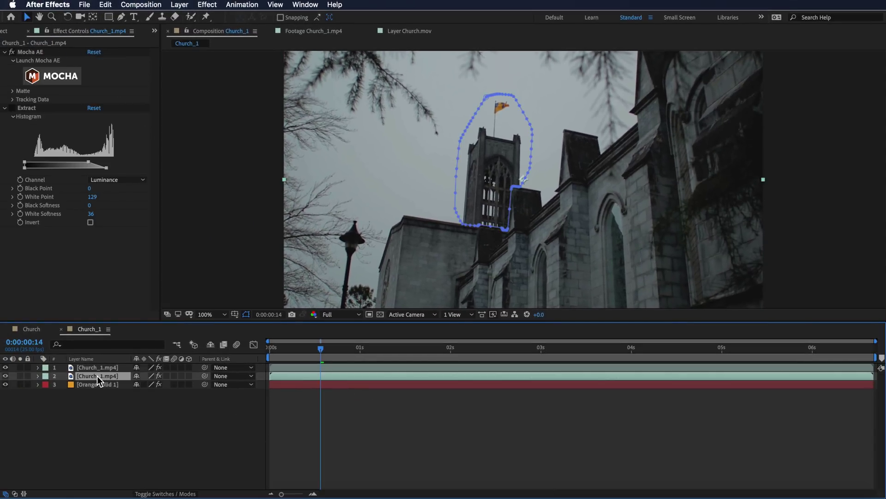
{"action": "left_click", "coordinate": [14, 114]}
{"action": "left_click", "coordinate": [363, 396]}
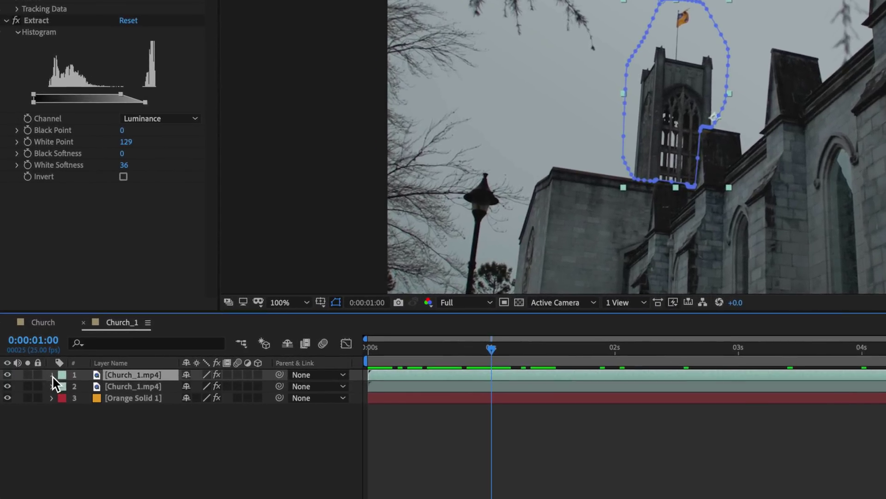
Enable layer 1's Position stopwatch at 1:00 and move its anchor point onto the tower with Pan Behind
{"action": "left_click", "coordinate": [38, 367]}
{"action": "left_click", "coordinate": [63, 410]}
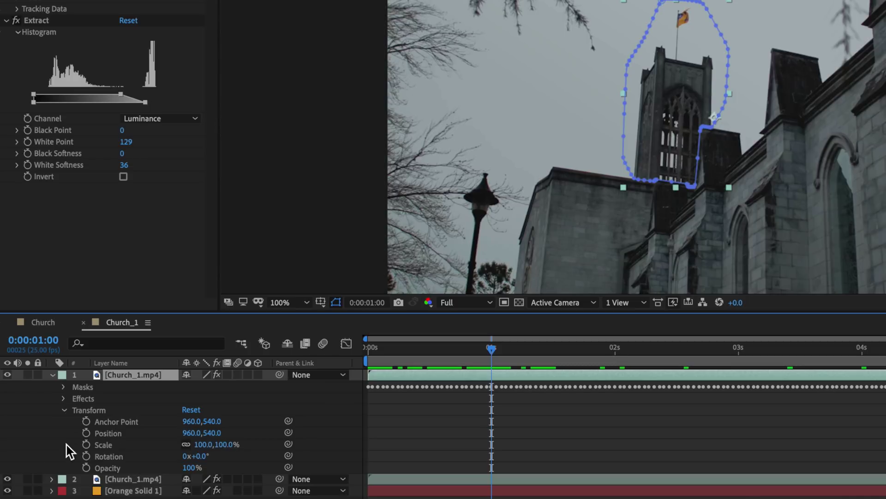
{"action": "left_click", "coordinate": [87, 433]}
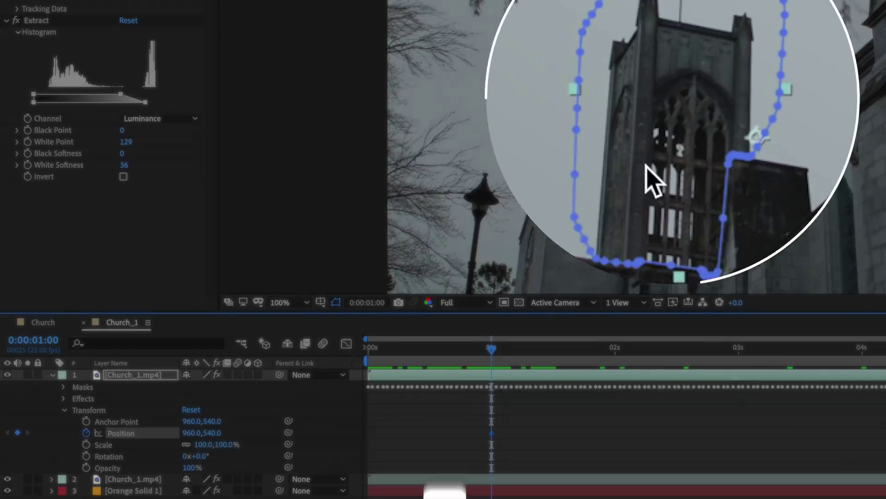
{"action": "key", "text": "y"}
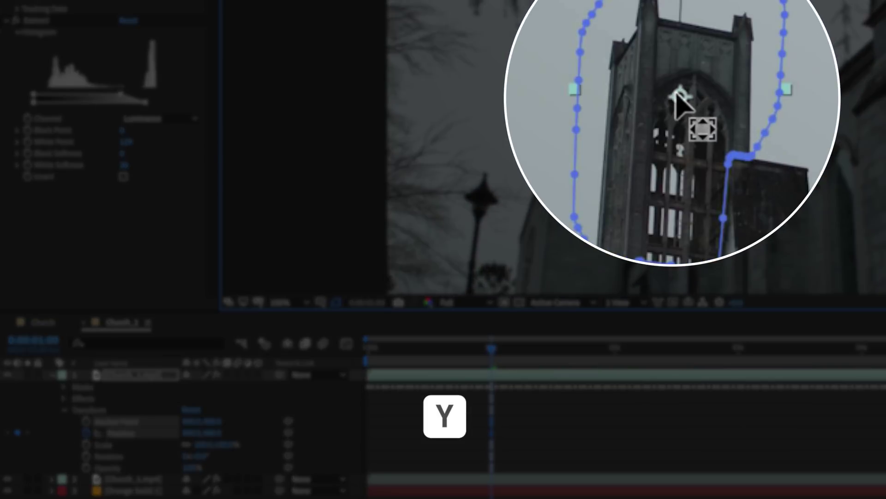
{"action": "left_click_drag", "start_coordinate": [682, 103], "coordinate": [673, 90]}
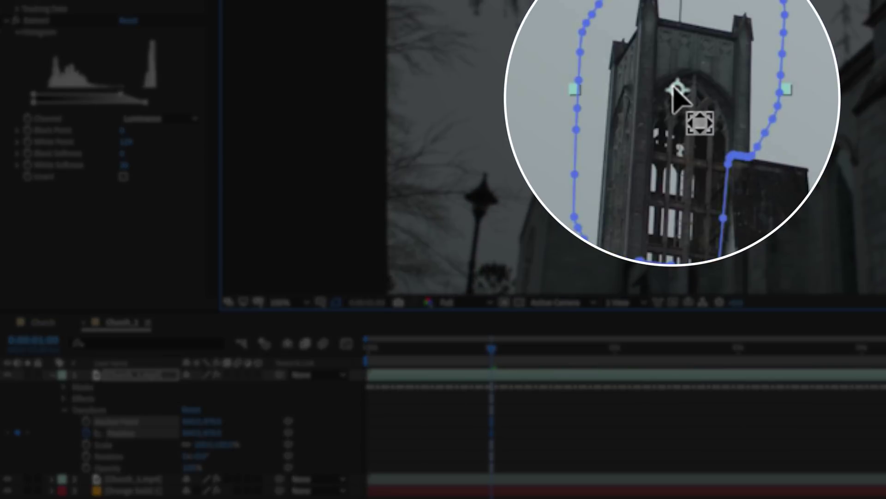
{"action": "left_click", "coordinate": [521, 364]}
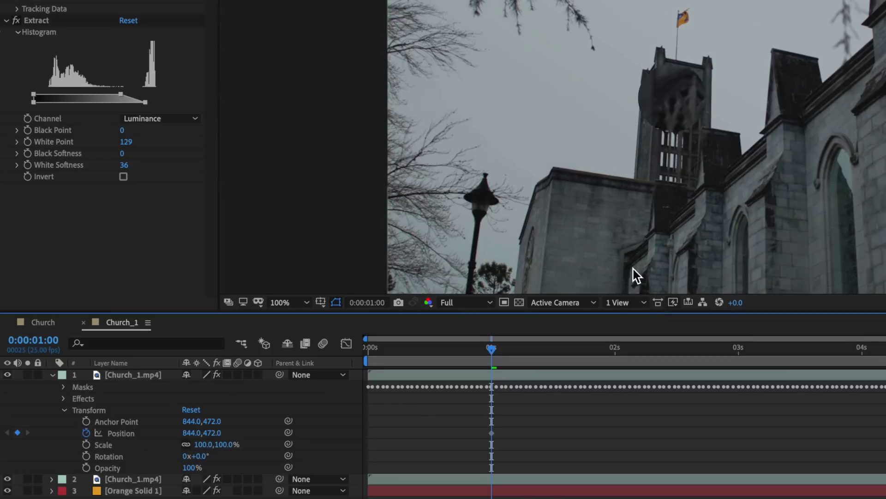
{"action": "left_click", "coordinate": [491, 433]}
Key Position at 1:16, push the tower below the frame at 1:00, and move it under the other Church_1 layer
{"action": "left_click_drag", "start_coordinate": [492, 349], "coordinate": [573, 357]}
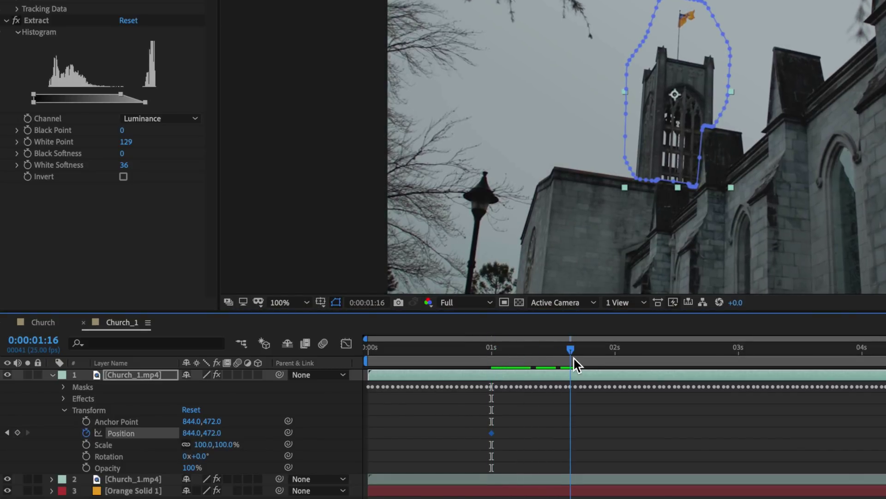
{"action": "left_click", "coordinate": [7, 432]}
{"action": "left_click_drag", "start_coordinate": [672, 86], "coordinate": [666, 252]}
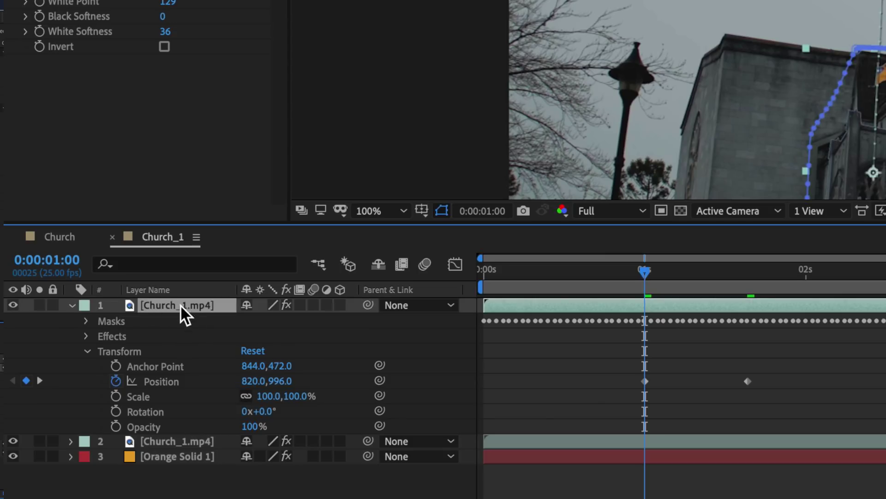
{"action": "left_click_drag", "start_coordinate": [180, 304], "coordinate": [165, 444]}
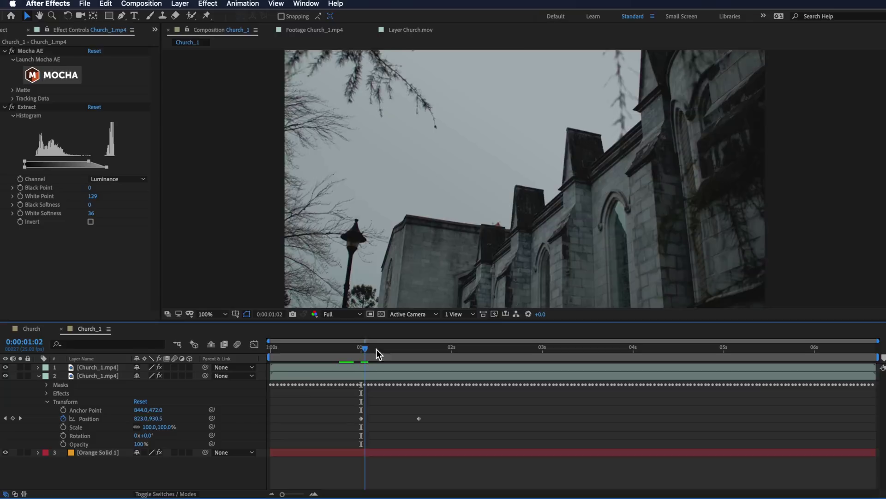
Preview the tower rising into place, then return to 0:20
{"action": "left_click_drag", "start_coordinate": [673, 279], "coordinate": [732, 277]}
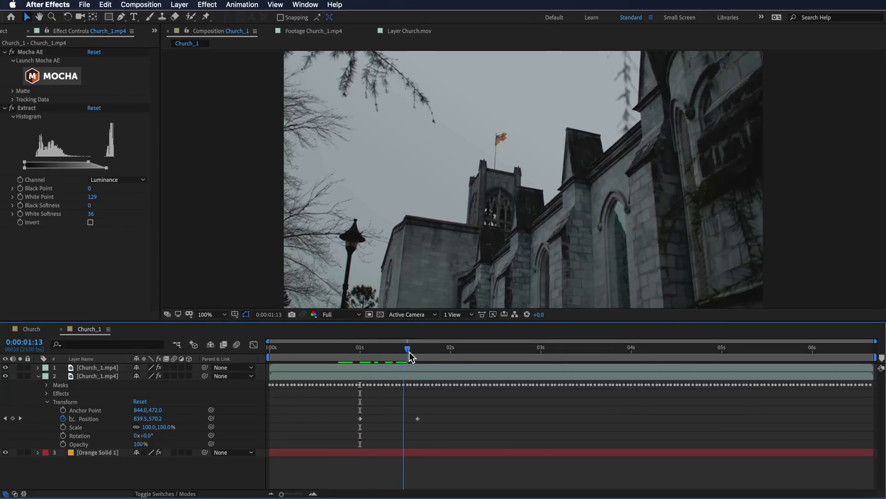
{"action": "left_click_drag", "start_coordinate": [409, 351], "coordinate": [364, 352]}
{"action": "key", "text": "space"}
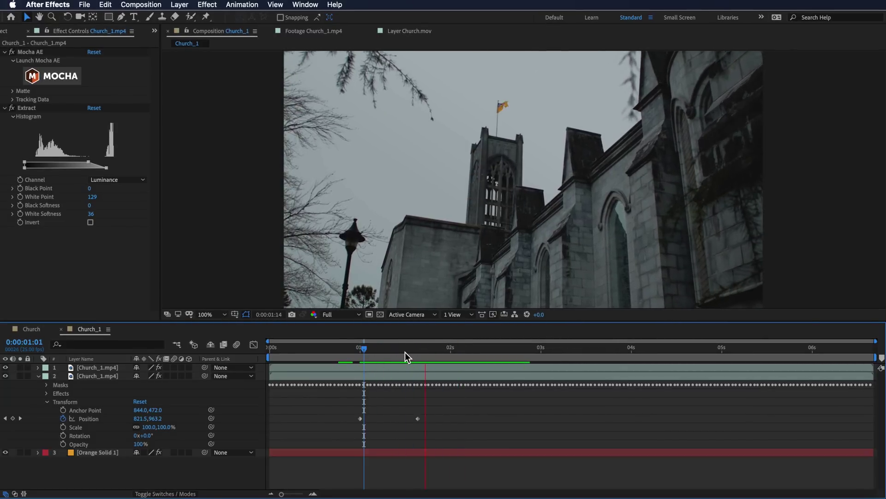
{"action": "left_click", "coordinate": [342, 350]}
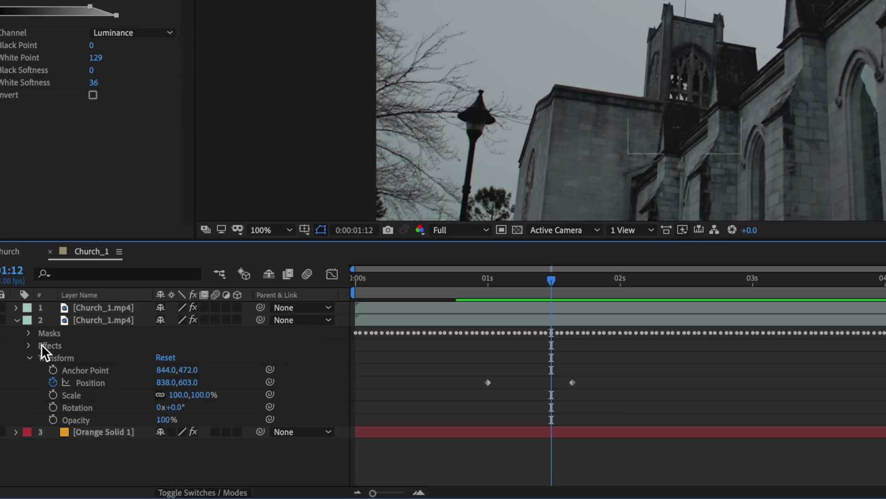
Turn on motion blur for the tower layer and apply Easy Ease to both Position keyframes
{"action": "left_click", "coordinate": [96, 321]}
{"action": "left_click", "coordinate": [215, 320]}
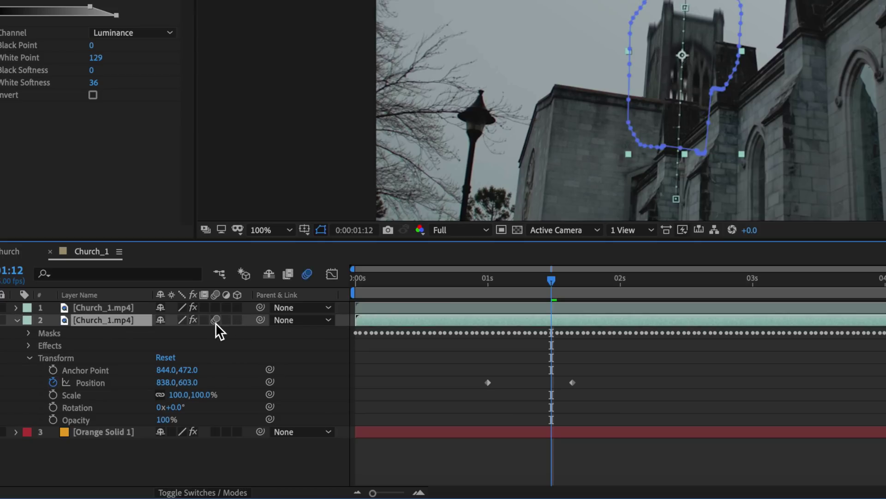
{"action": "left_click_drag", "start_coordinate": [546, 282], "coordinate": [515, 281]}
{"action": "left_click_drag", "start_coordinate": [580, 367], "coordinate": [469, 393]}
{"action": "right_click", "coordinate": [490, 383]}
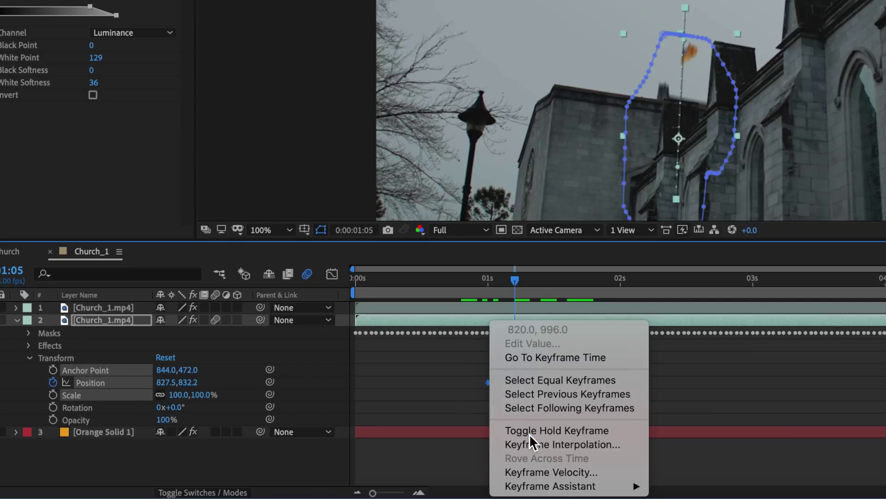
{"action": "mouse_move", "coordinate": [577, 486]}
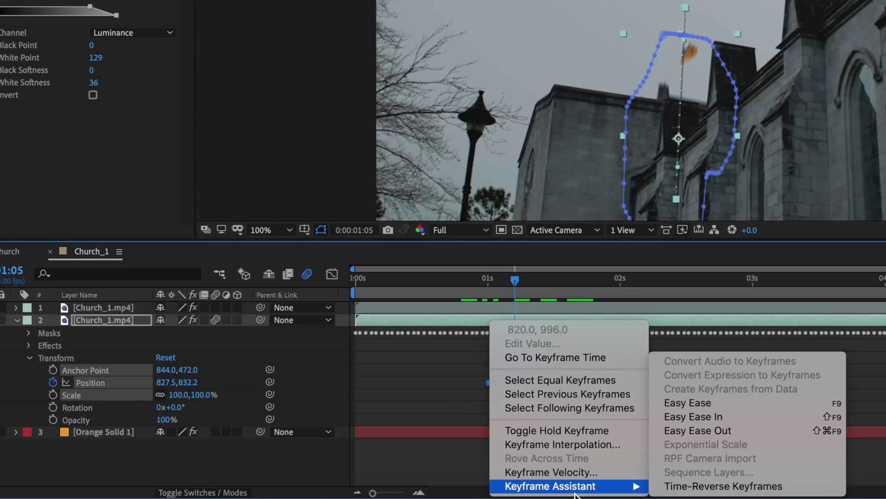
{"action": "left_click", "coordinate": [694, 401]}
{"action": "left_click", "coordinate": [529, 375]}
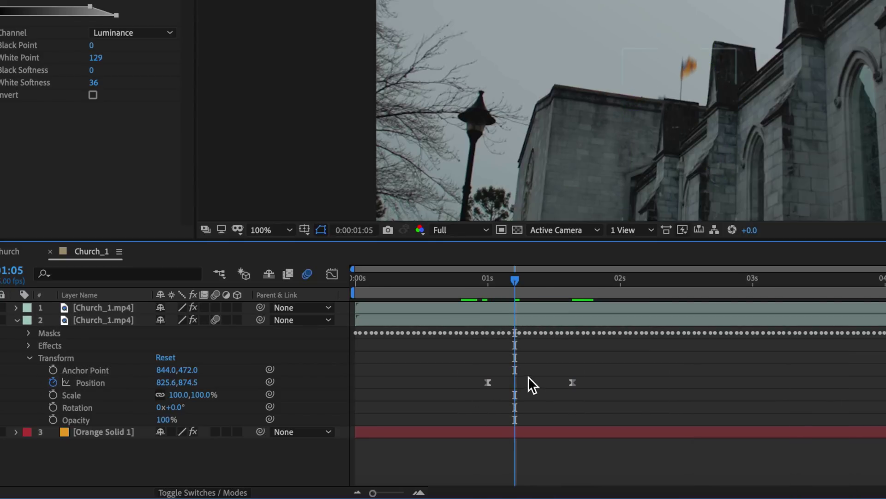
In the Graph Editor, sharpen the Position speed curve for a snappier pop-up
{"action": "left_click", "coordinate": [331, 272]}
{"action": "left_click", "coordinate": [93, 382]}
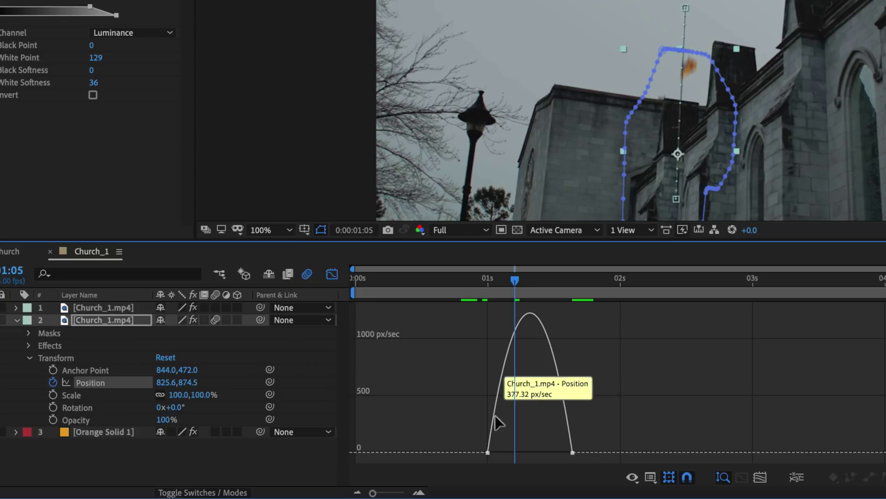
{"action": "left_click_drag", "start_coordinate": [559, 452], "coordinate": [533, 452]}
{"action": "left_click", "coordinate": [477, 281]}
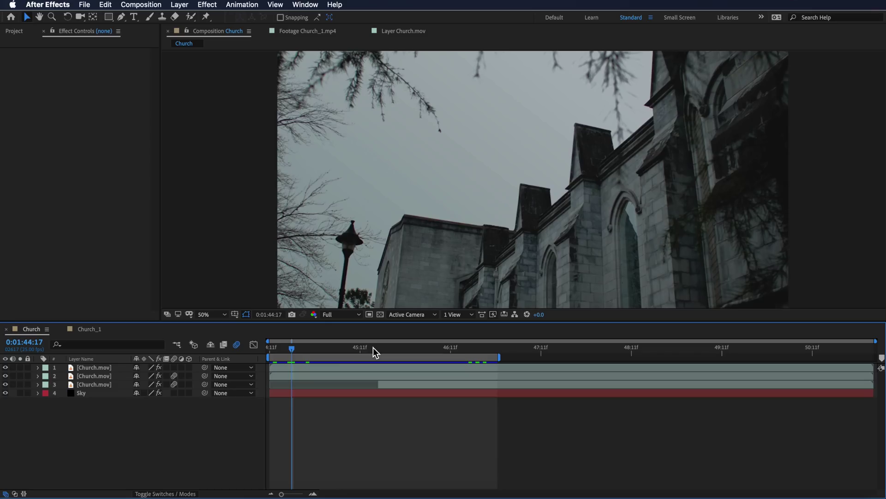
Around 1:45:16, inspect the flag and tower mask layers' masks and transform, then return to 1:44:24
{"action": "left_click_drag", "start_coordinate": [373, 347], "coordinate": [431, 360]}
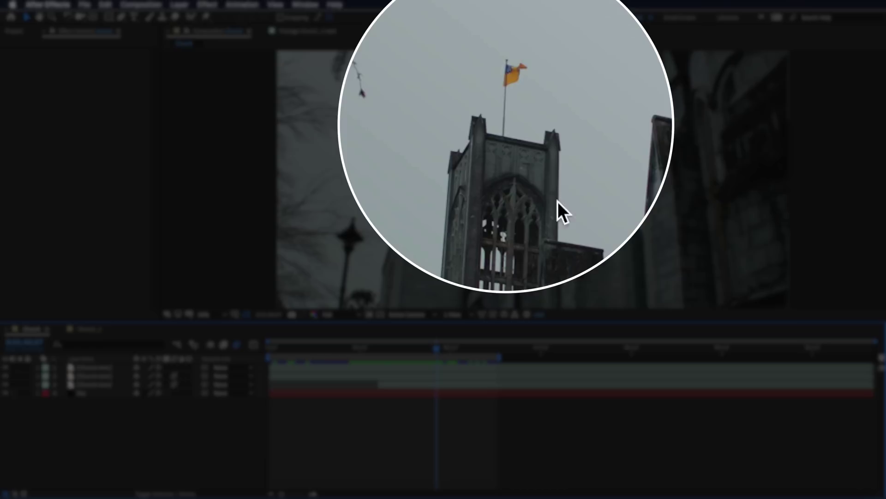
{"action": "left_click", "coordinate": [432, 387]}
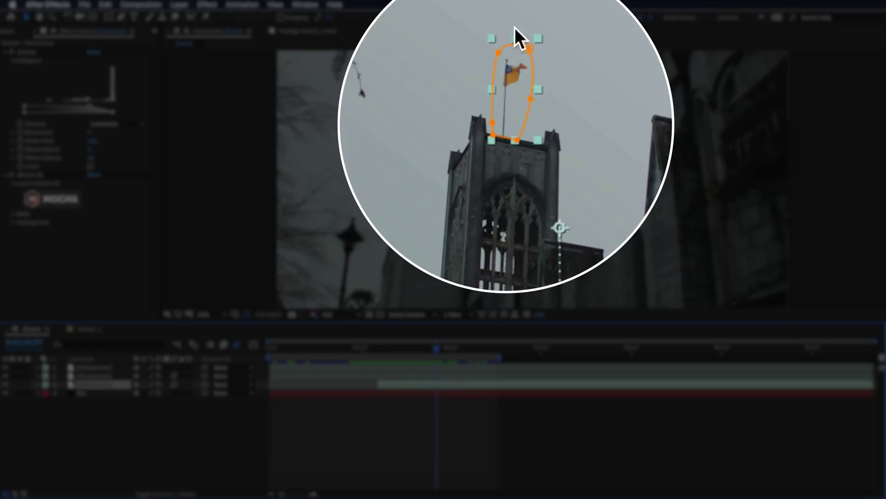
{"action": "left_click_drag", "start_coordinate": [451, 353], "coordinate": [420, 357]}
{"action": "left_click", "coordinate": [391, 375]}
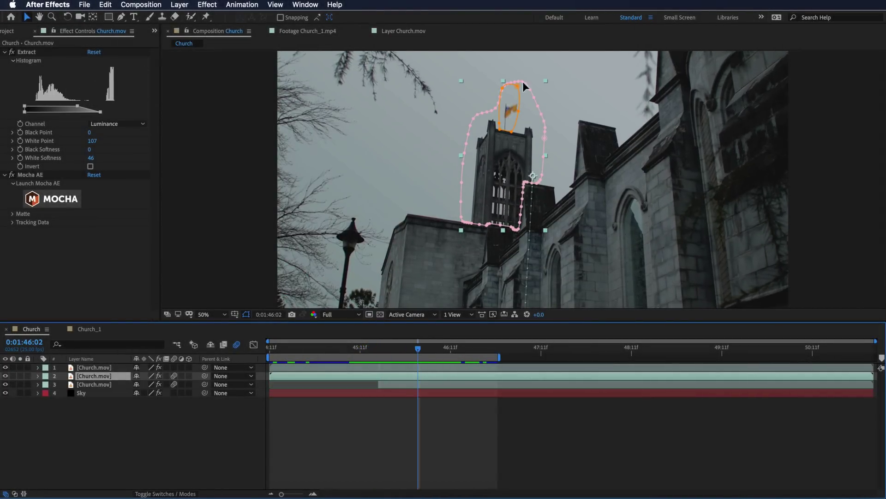
{"action": "left_click", "coordinate": [38, 375]}
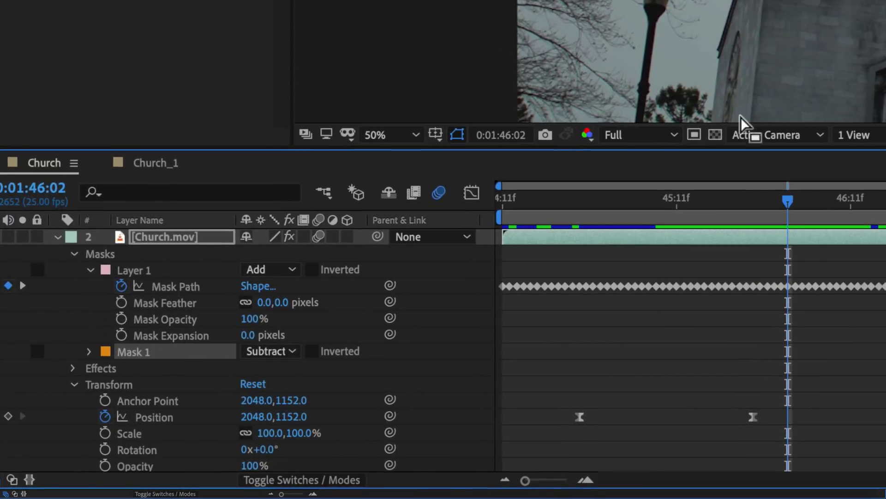
{"action": "mouse_move", "coordinate": [840, 205]}
{"action": "left_mouse_down"}
{"action": "mouse_move", "coordinate": [851, 203]}
{"action": "mouse_move", "coordinate": [843, 204]}
{"action": "left_mouse_up"}
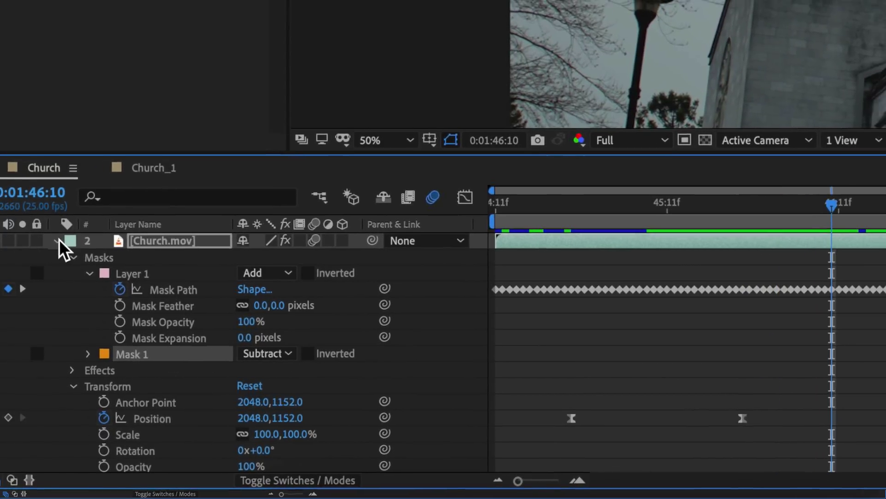
{"action": "left_click", "coordinate": [57, 236]}
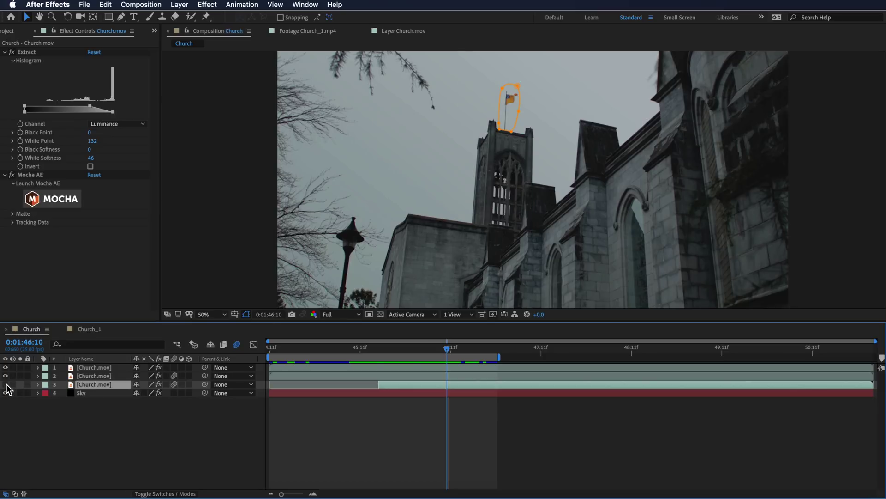
{"action": "left_click_drag", "start_coordinate": [387, 348], "coordinate": [317, 348]}
{"action": "key", "text": "space"}
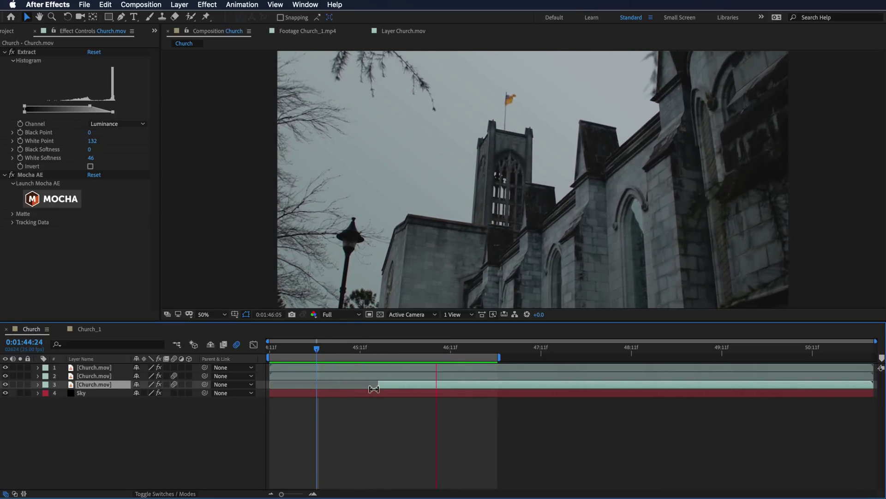